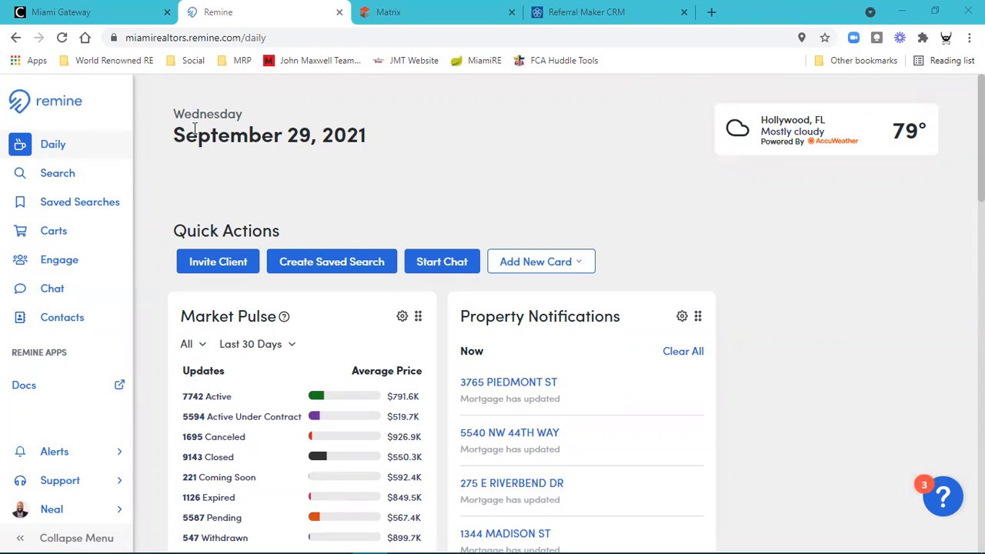
Open the property search and remove the Off Market and Distressed Deals filters.
left_click(68, 176)
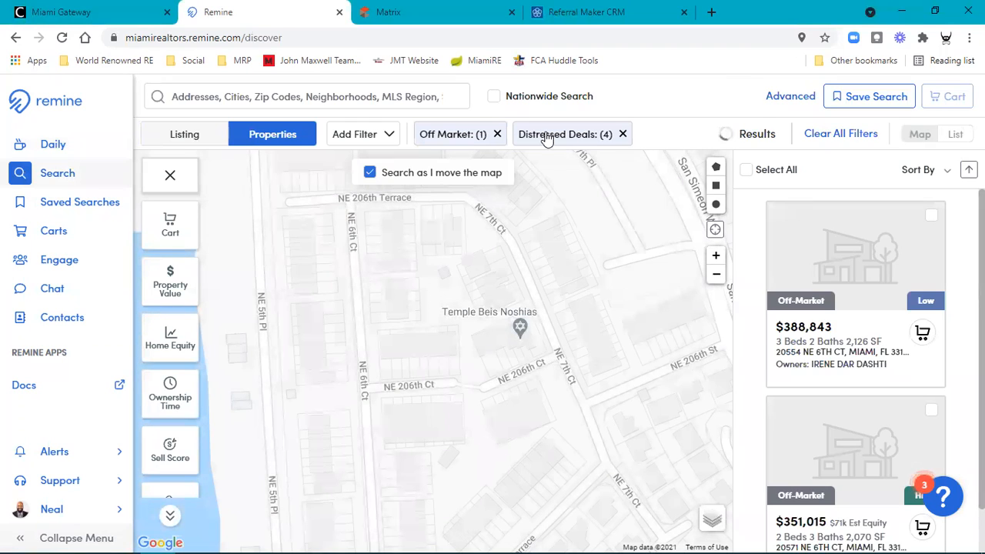
left_click(499, 134)
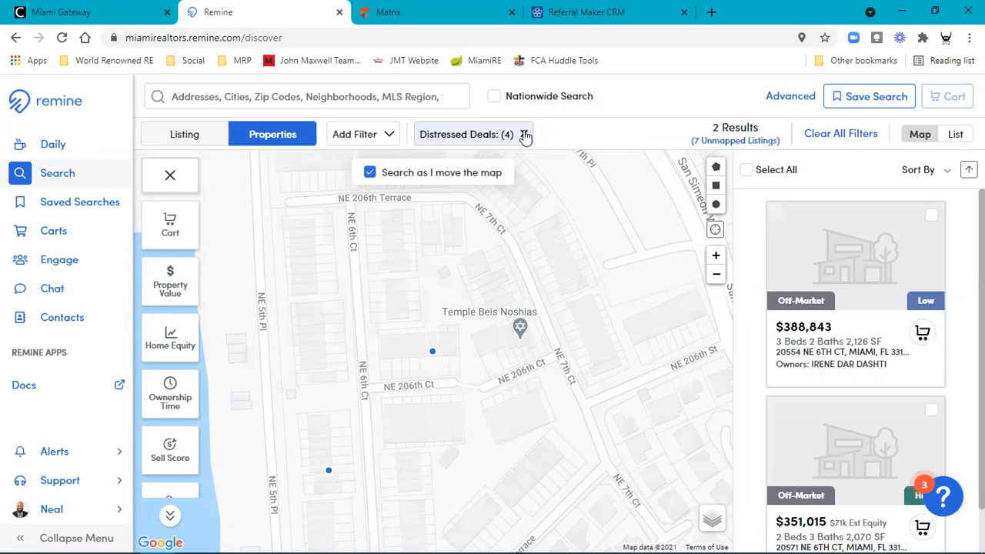
left_click(524, 133)
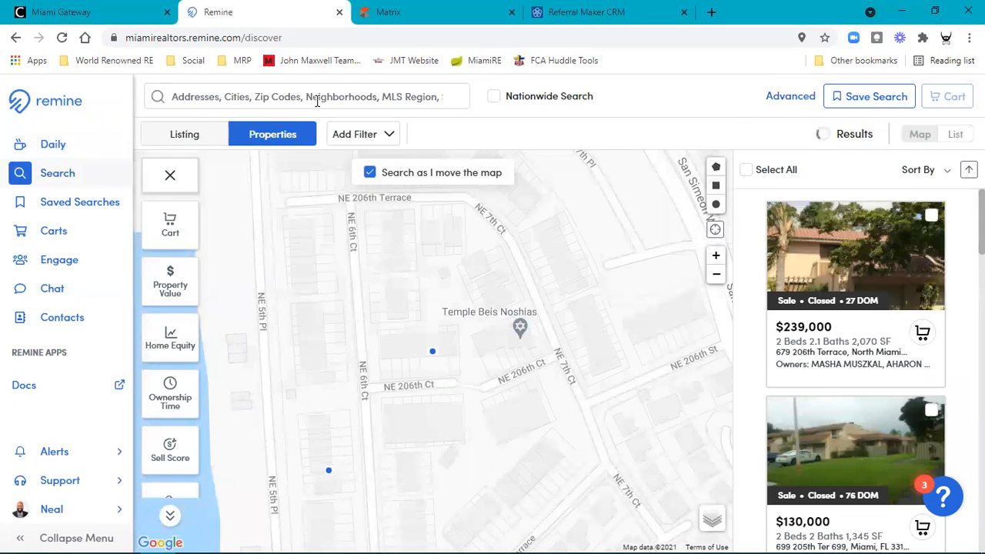
left_click(315, 98)
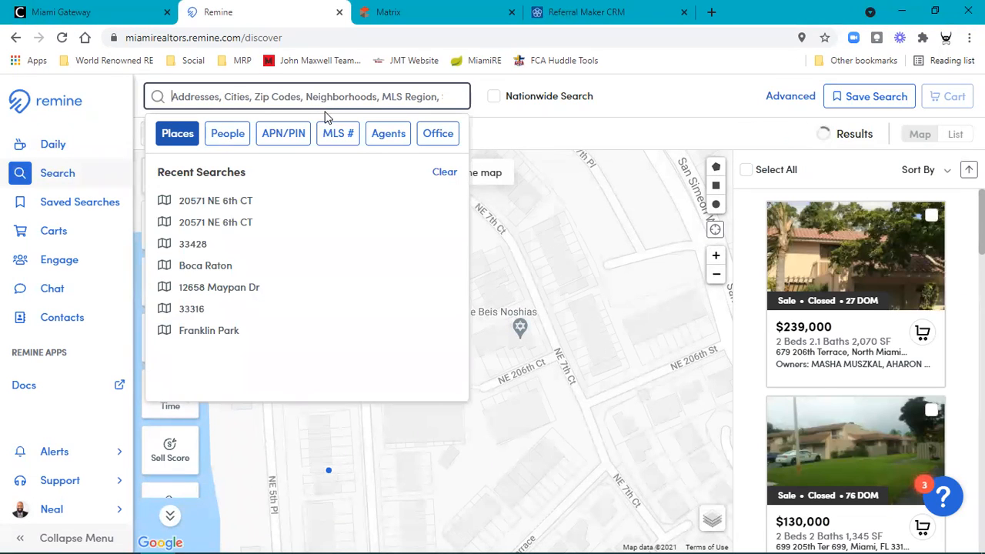
type("205")
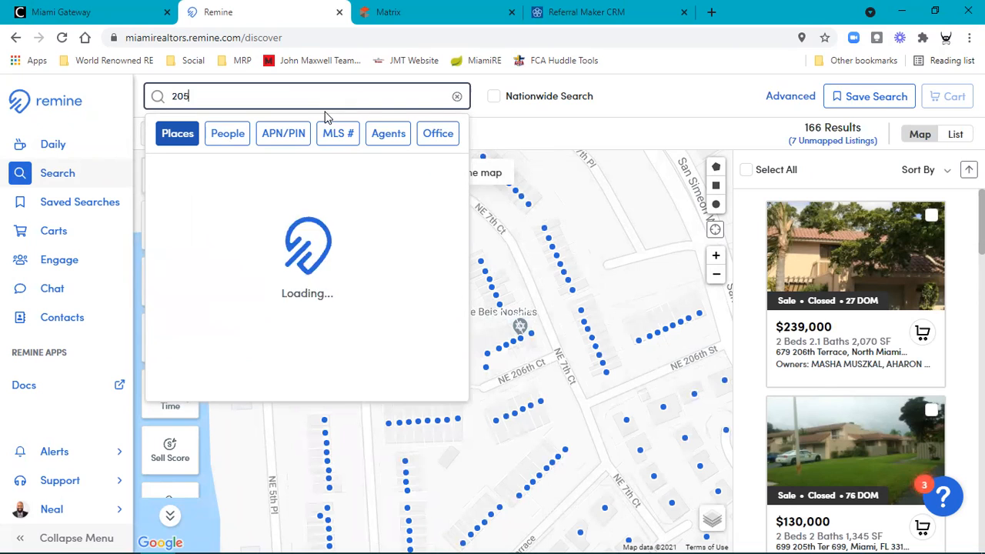
type("33")
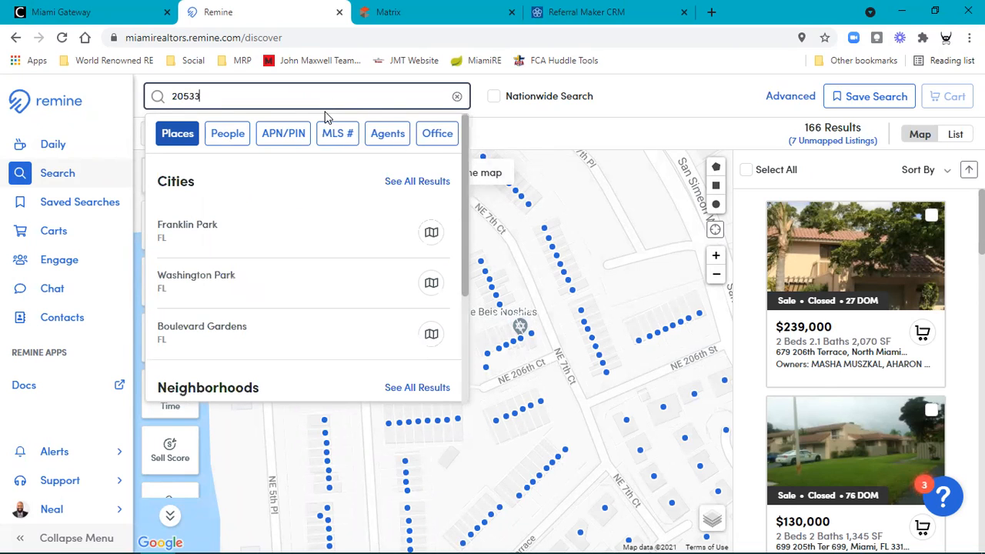
type(" ne")
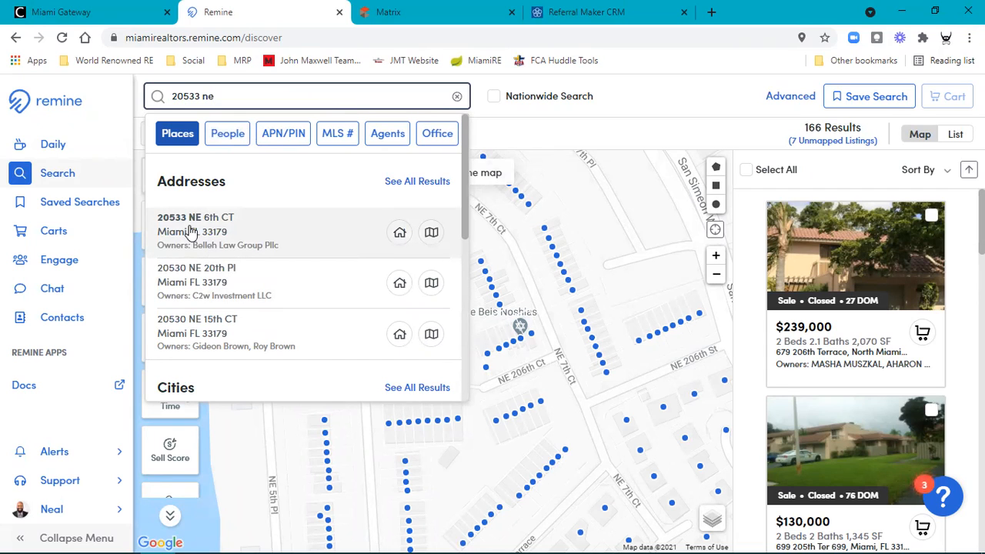
left_click(432, 234)
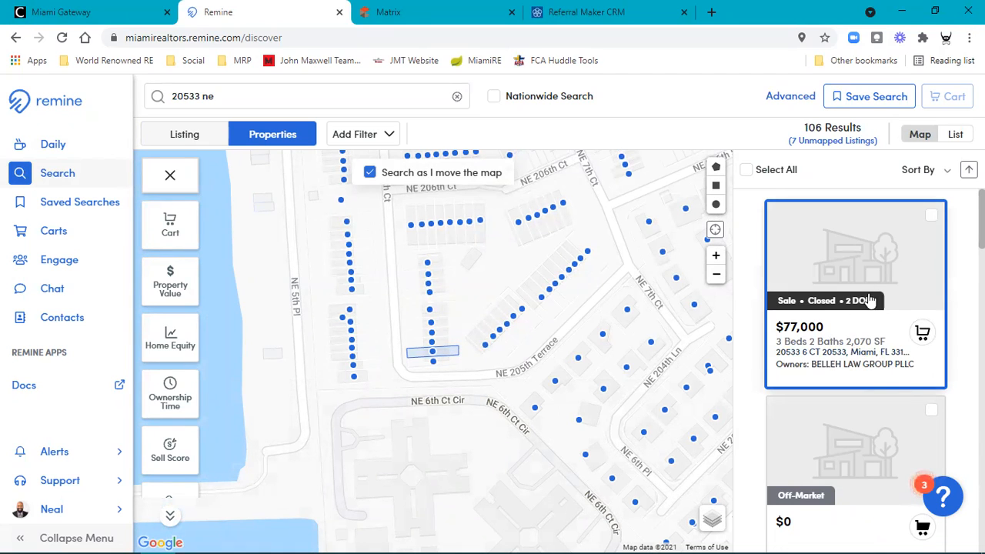
left_click(716, 274)
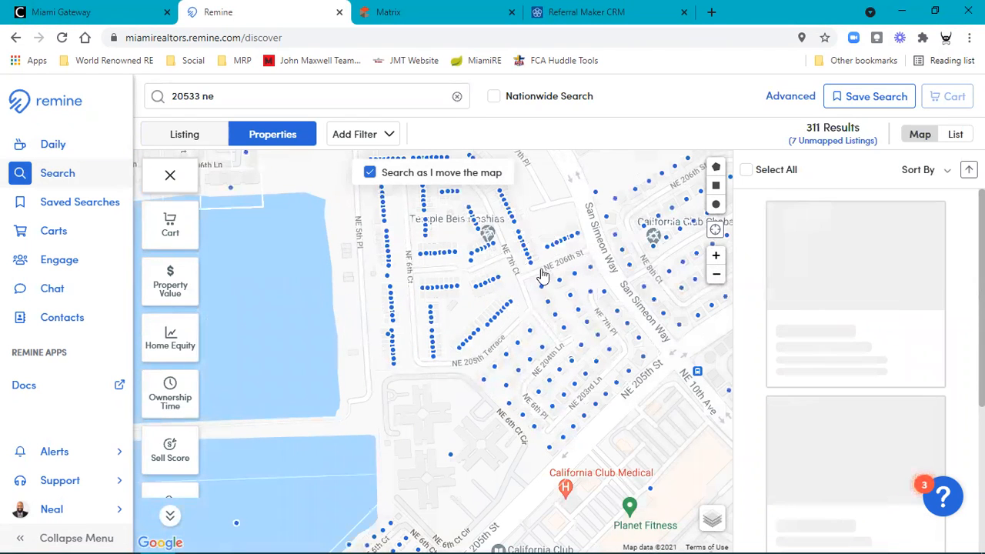
Pan the map over the neighbourhood around NE 206th Terrace, San Simeon Way and the lake.
left_click_drag(582, 246, 577, 330)
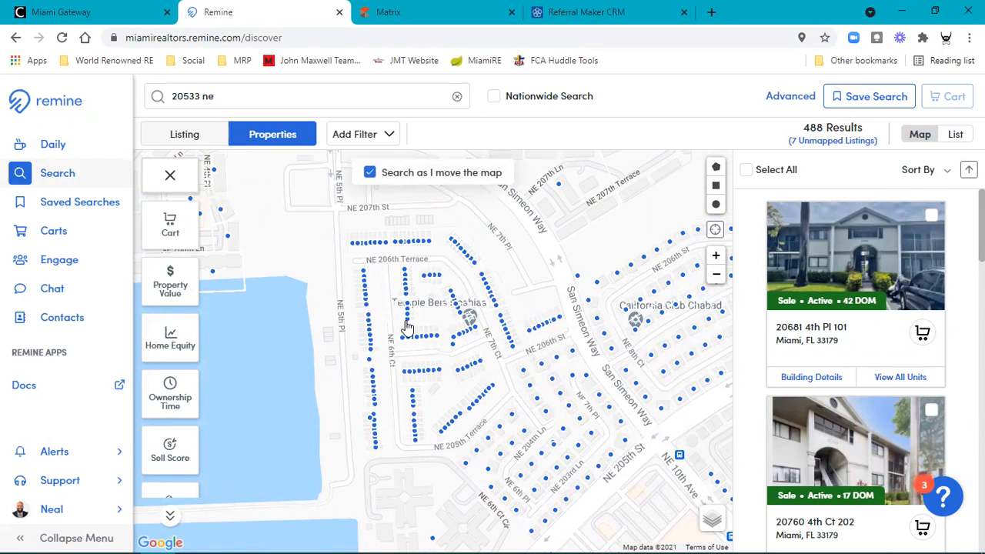
left_click_drag(475, 331, 412, 457)
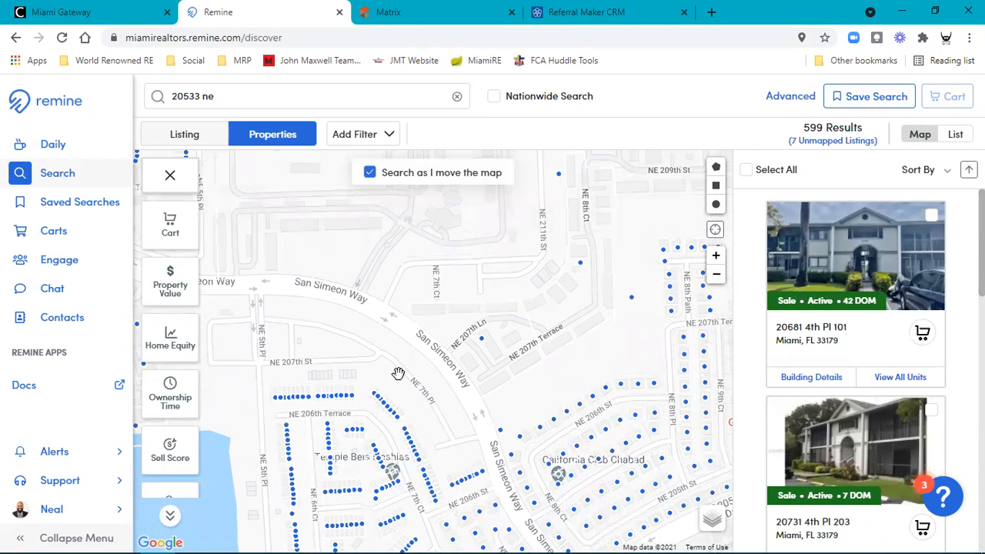
left_click_drag(364, 469, 470, 353)
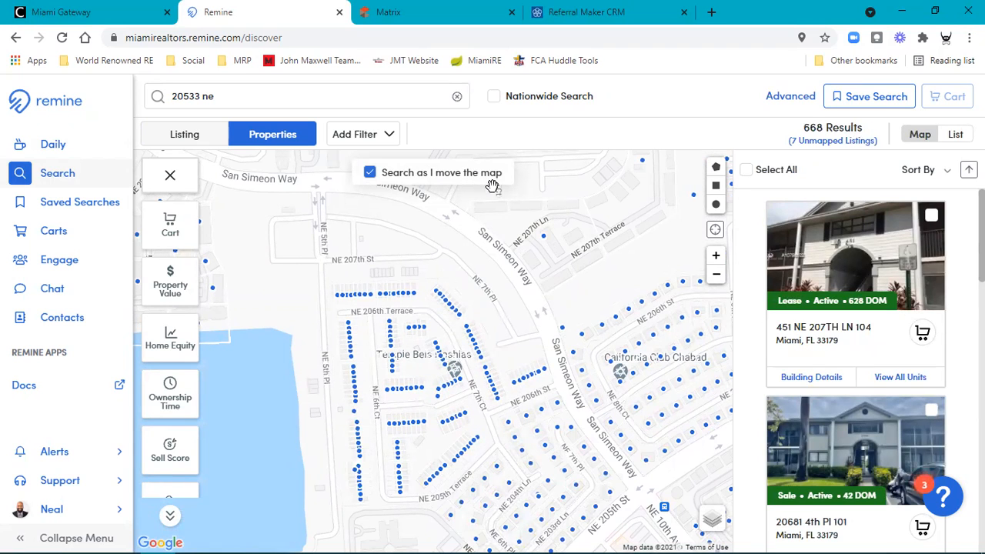
Apply a Distressed Deals filter with Lis Pendens, Notice of Default, Foreclosure Sale and Trustee Sale.
left_click(385, 135)
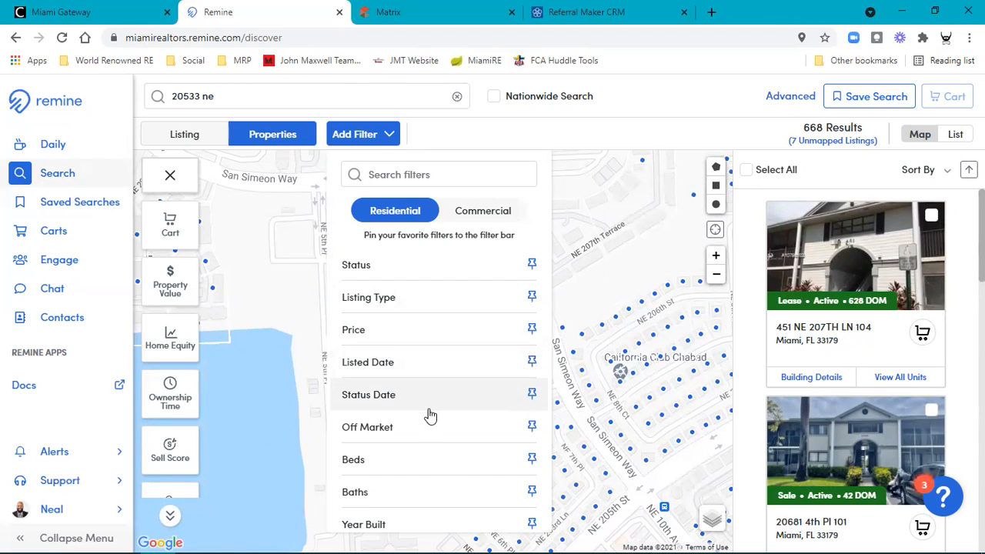
scroll(430, 415, "down", 2)
scroll(433, 437, "up", 2)
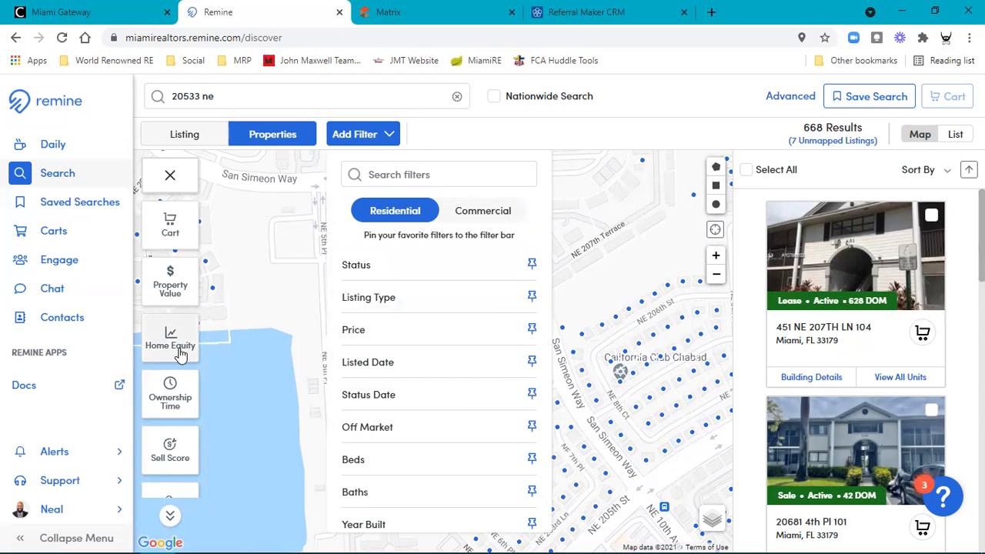
scroll(180, 354, "down", 5)
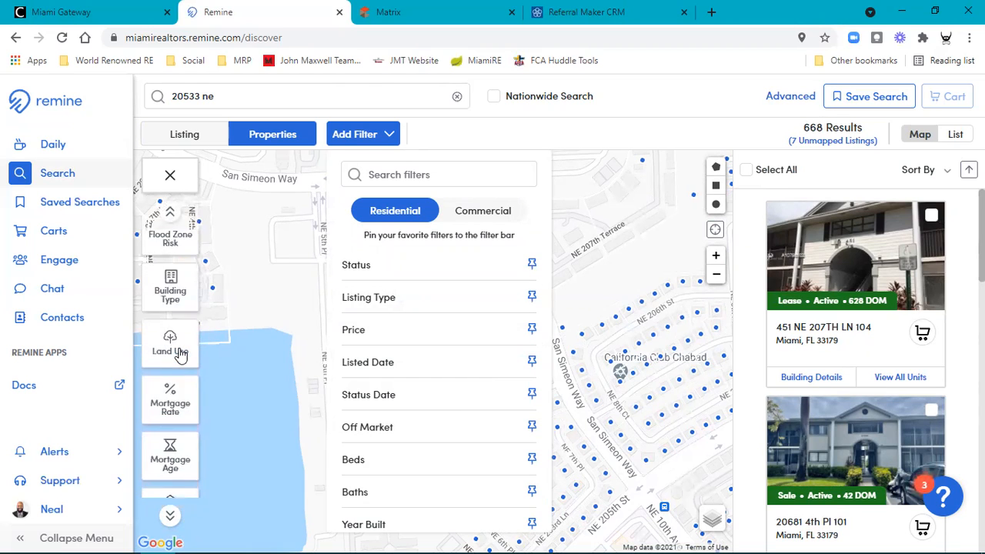
scroll(181, 353, "down", 2)
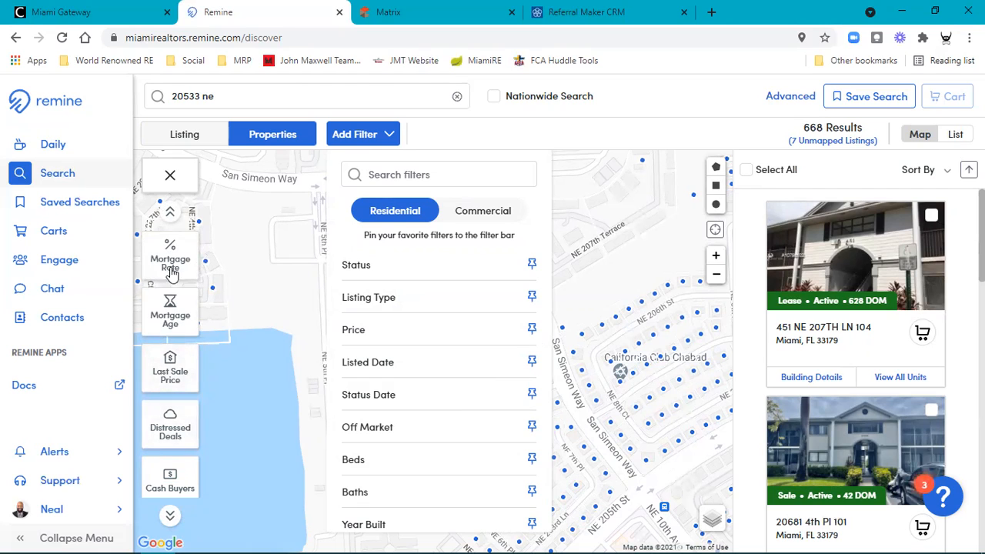
left_click(164, 450)
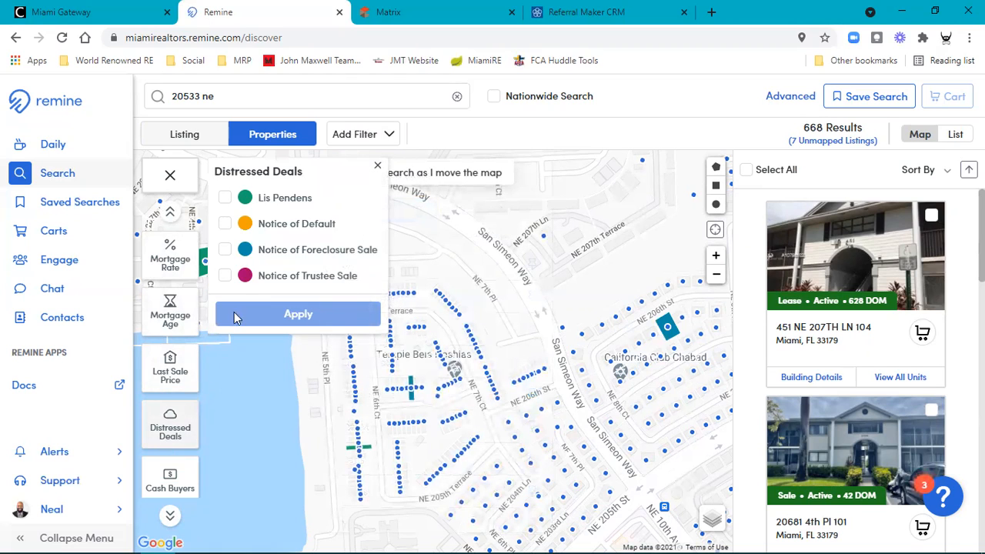
left_click(226, 199)
left_click(225, 224)
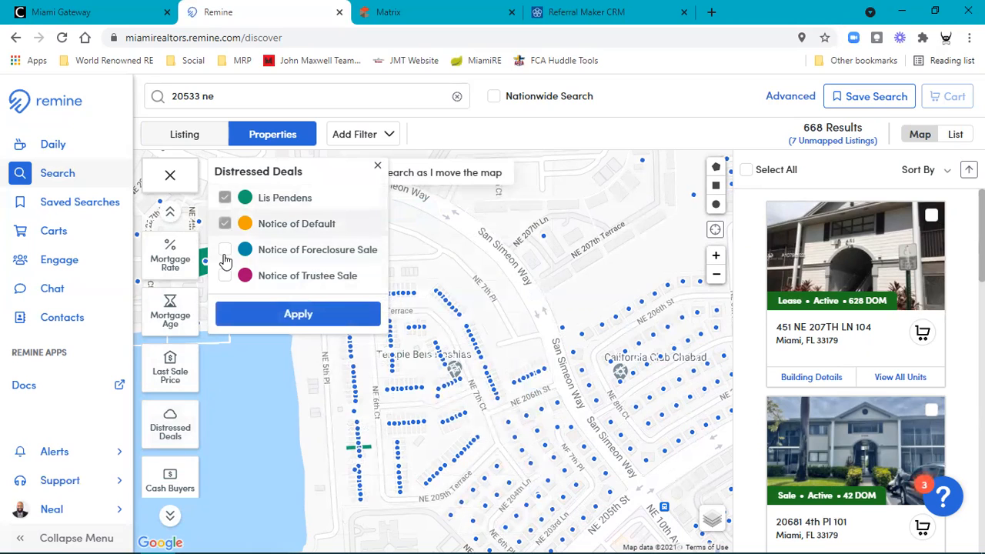
left_click(224, 250)
left_click(226, 277)
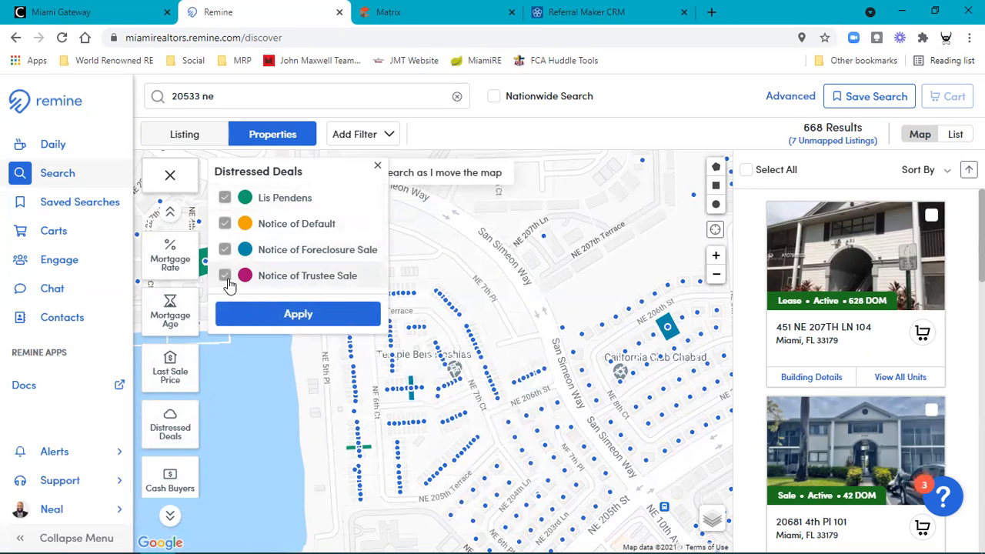
left_click(282, 319)
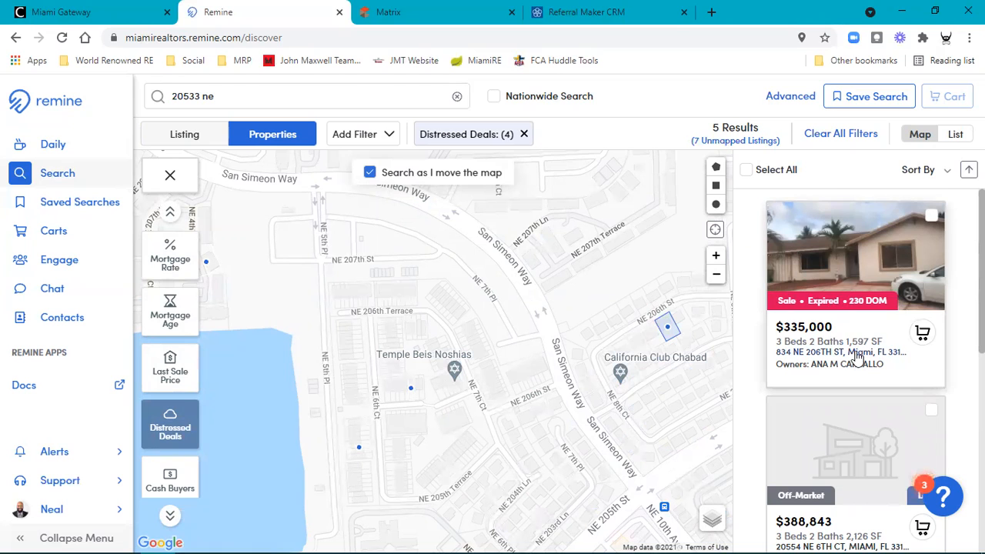
scroll(851, 296, "down", 3)
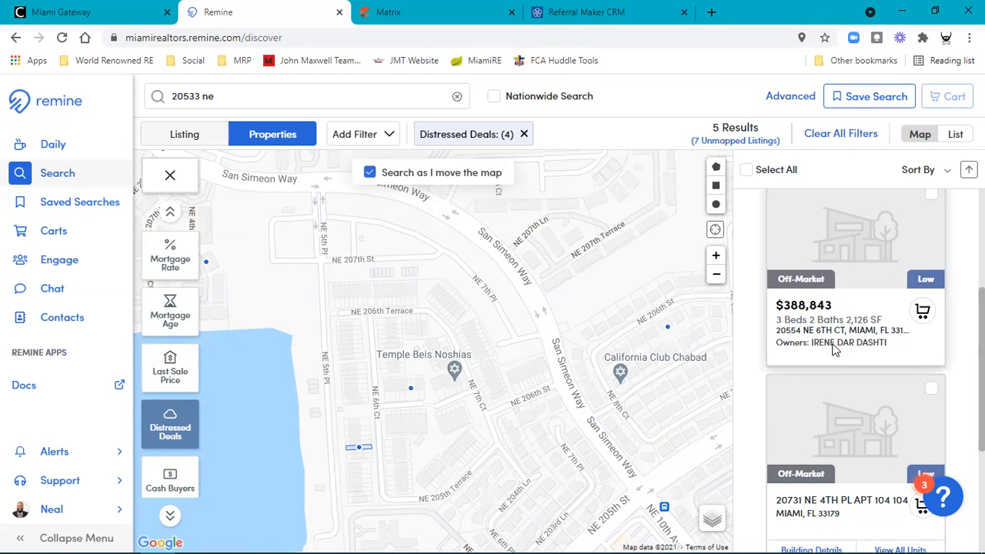
scroll(836, 348, "down", 3)
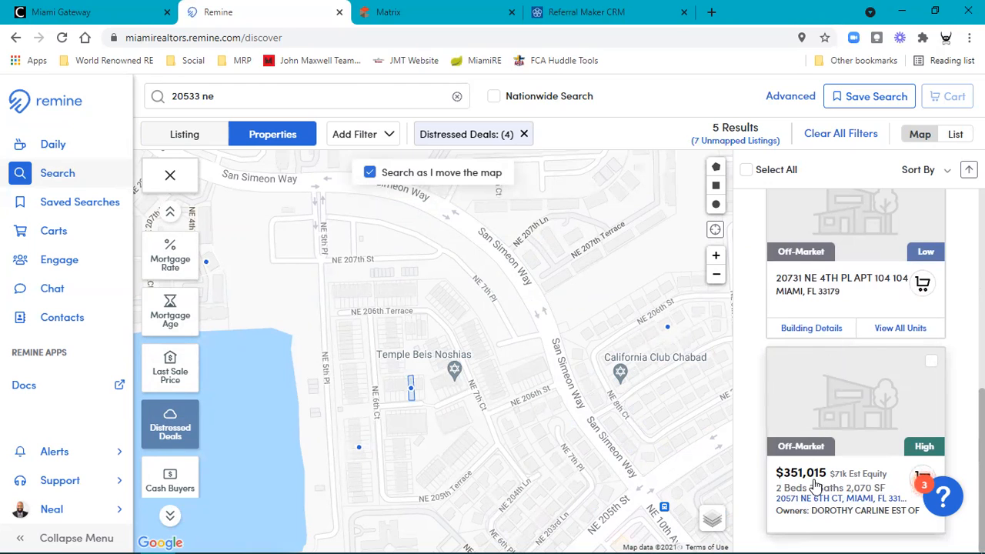
scroll(840, 475, "up", 2)
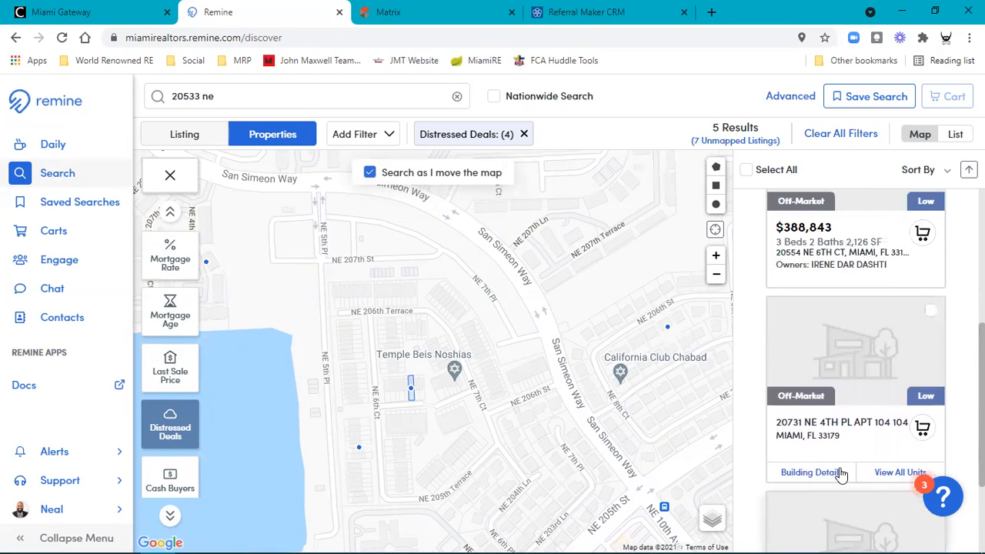
scroll(841, 474, "up", 3)
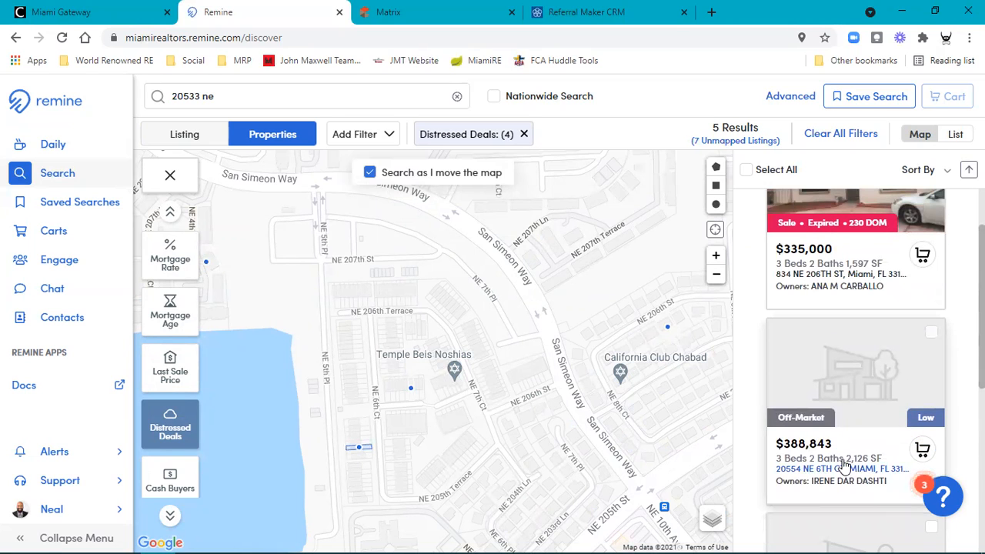
scroll(842, 464, "up", 1)
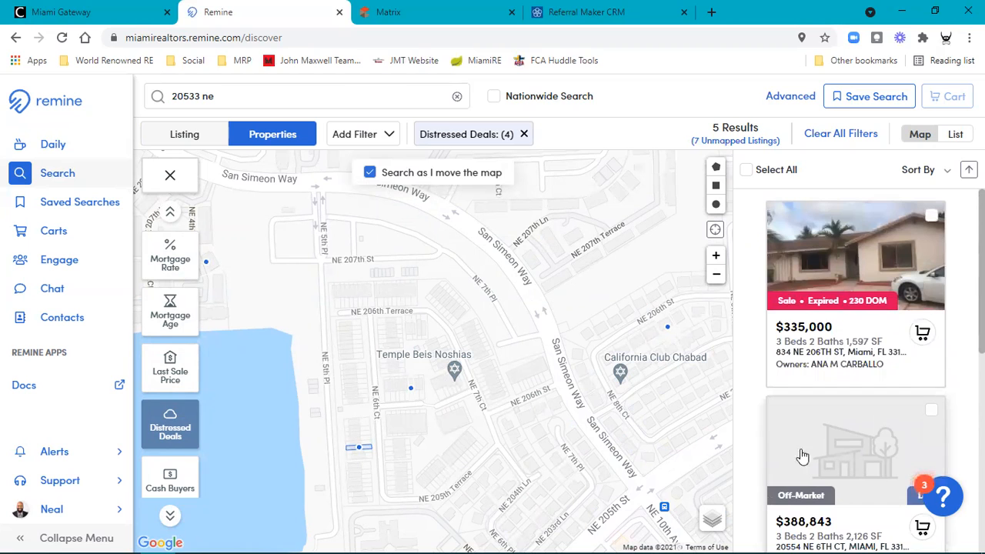
left_click(411, 394)
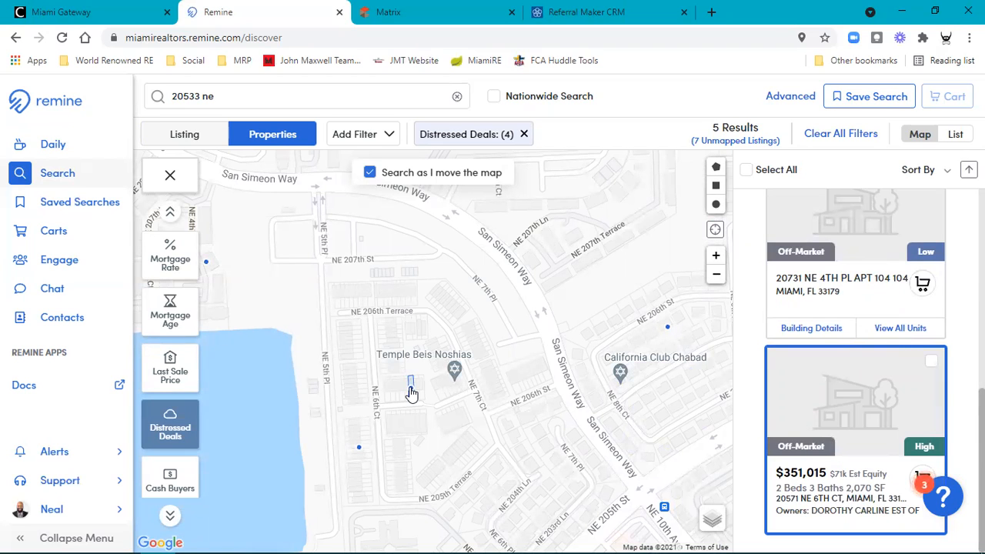
left_click(358, 451)
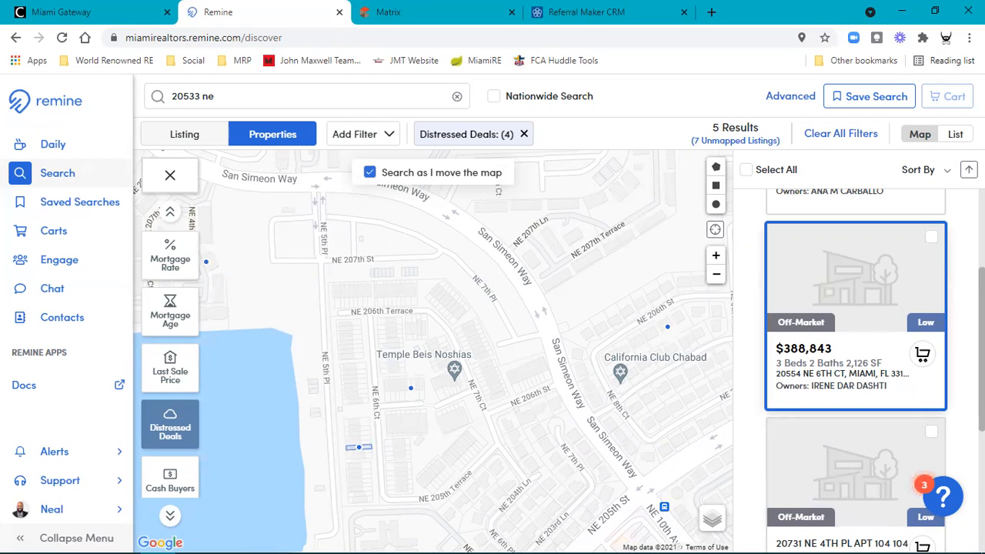
scroll(937, 316, "up", 2)
scroll(954, 361, "down", 2)
scroll(957, 373, "down", 4)
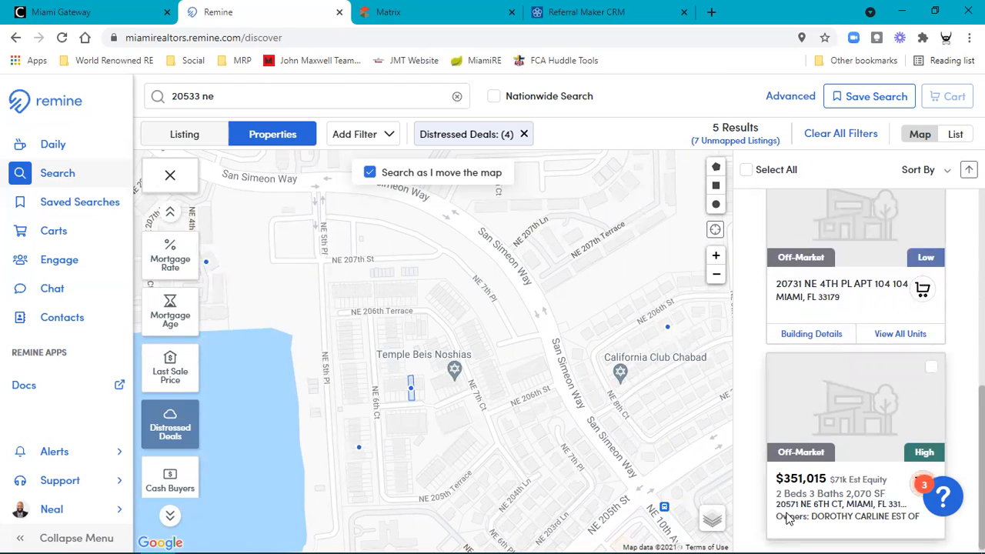
scroll(924, 448, "down", 1)
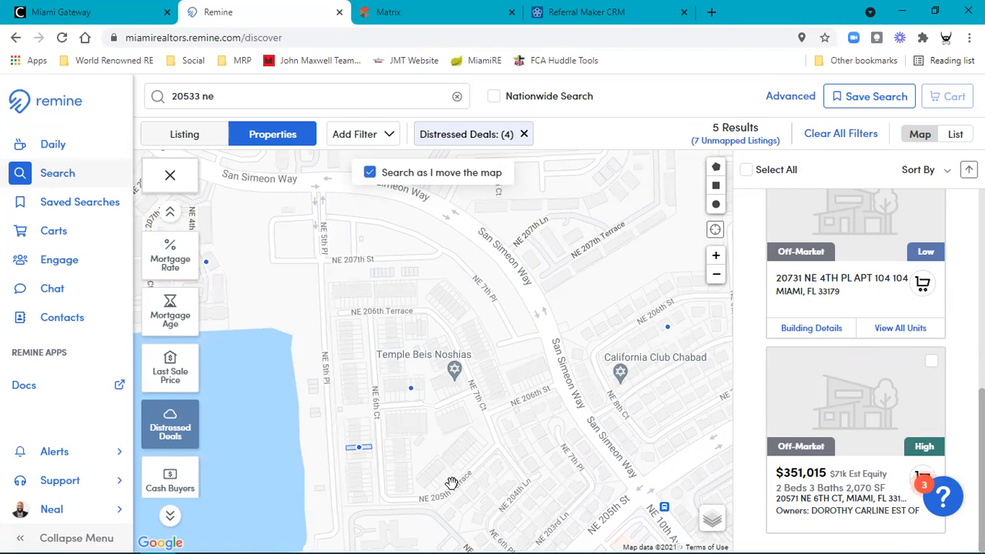
left_click_drag(470, 451, 478, 409)
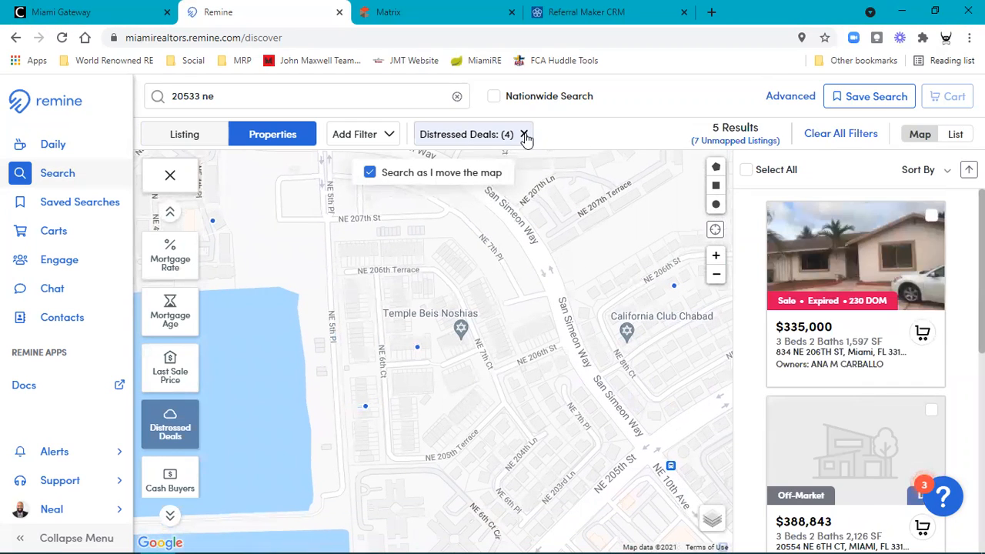
Replace the Distressed Deals filter with an Off Market filter showing only Off-Market properties.
left_click(524, 134)
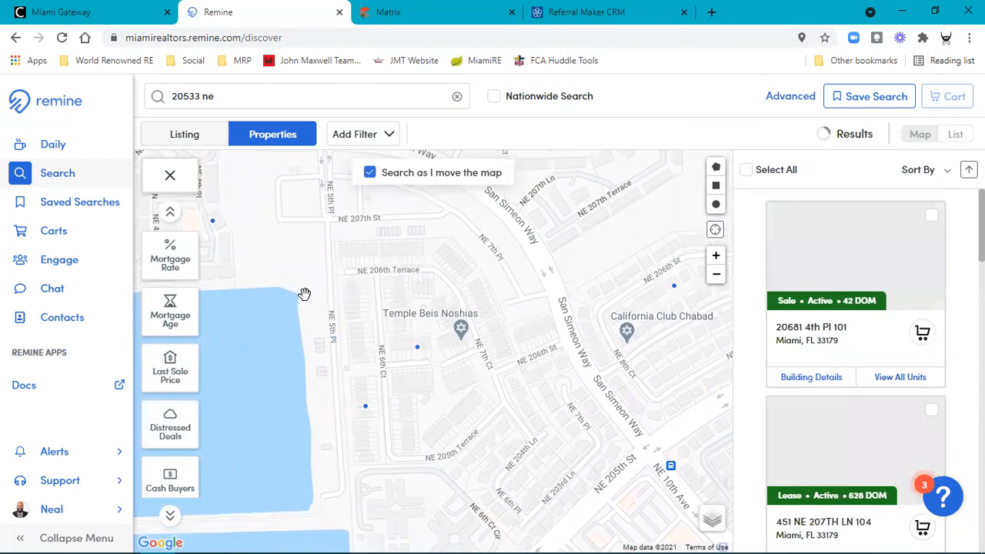
left_click(380, 138)
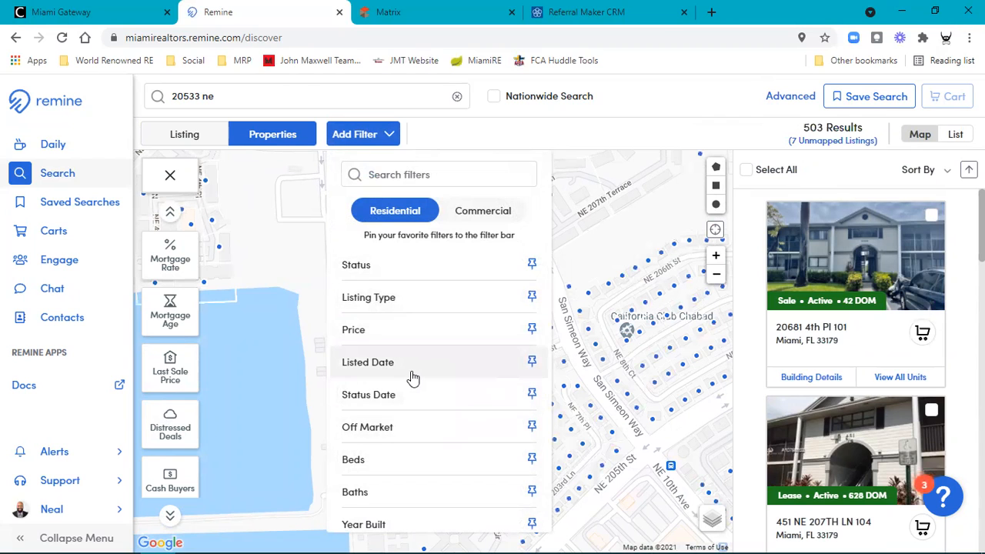
left_click(440, 266)
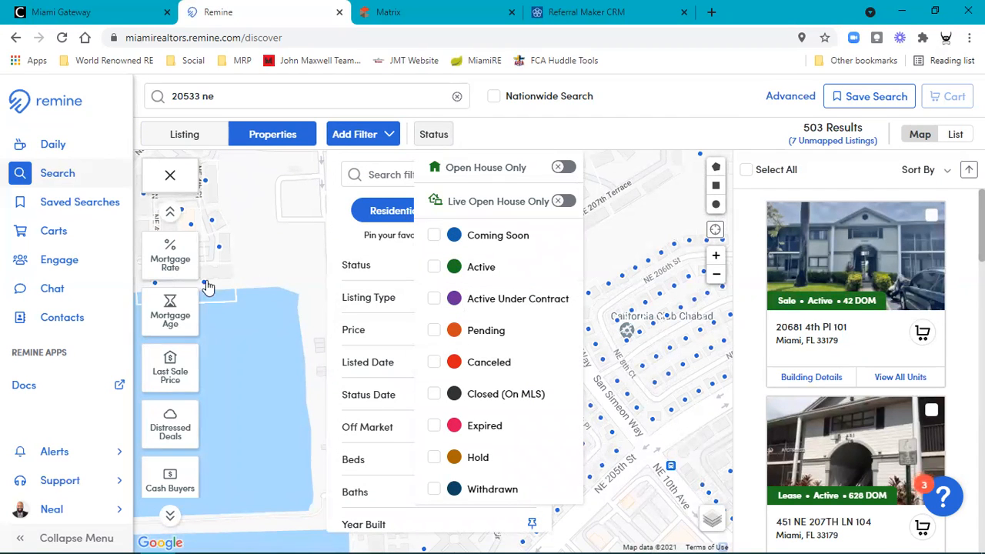
scroll(180, 422, "up", 5)
scroll(179, 423, "up", 2)
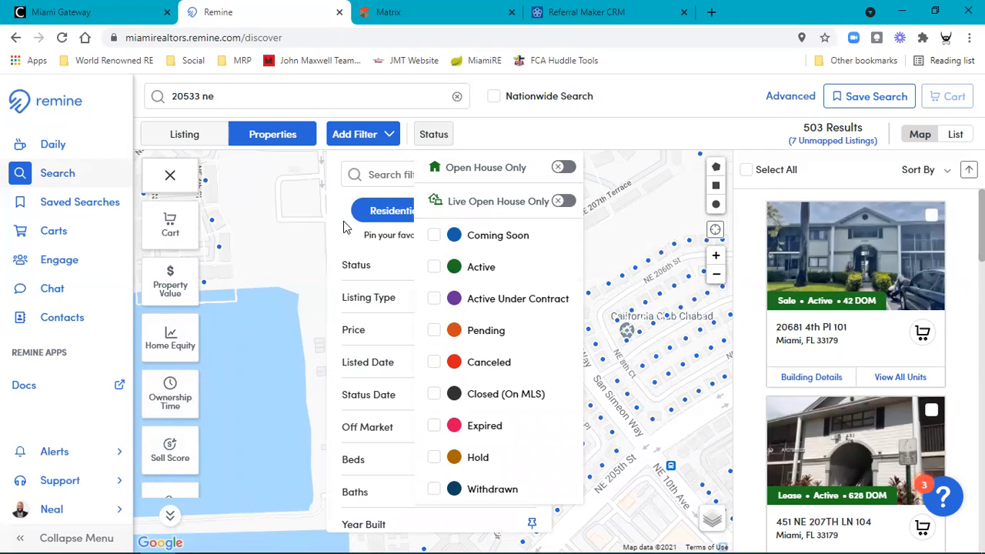
left_click(389, 431)
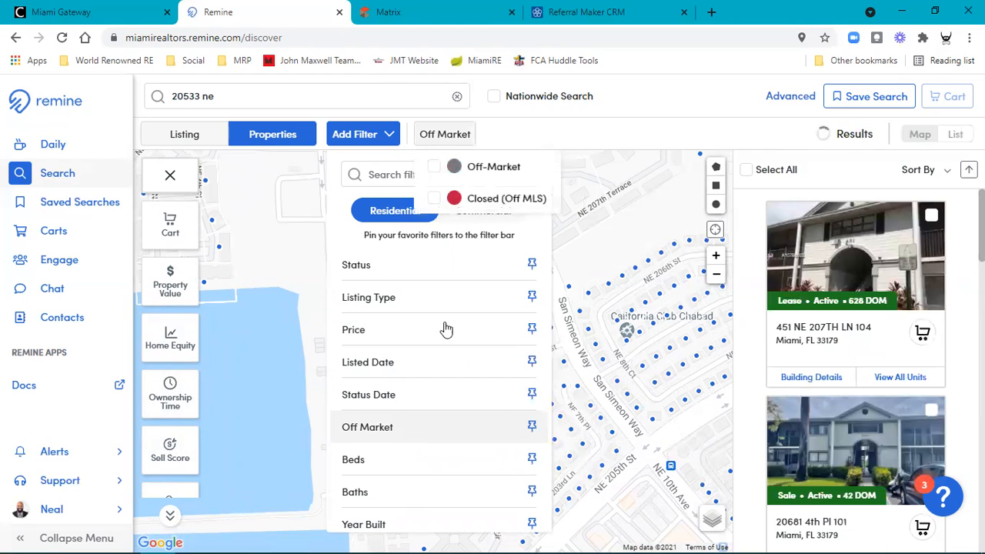
left_click(431, 168)
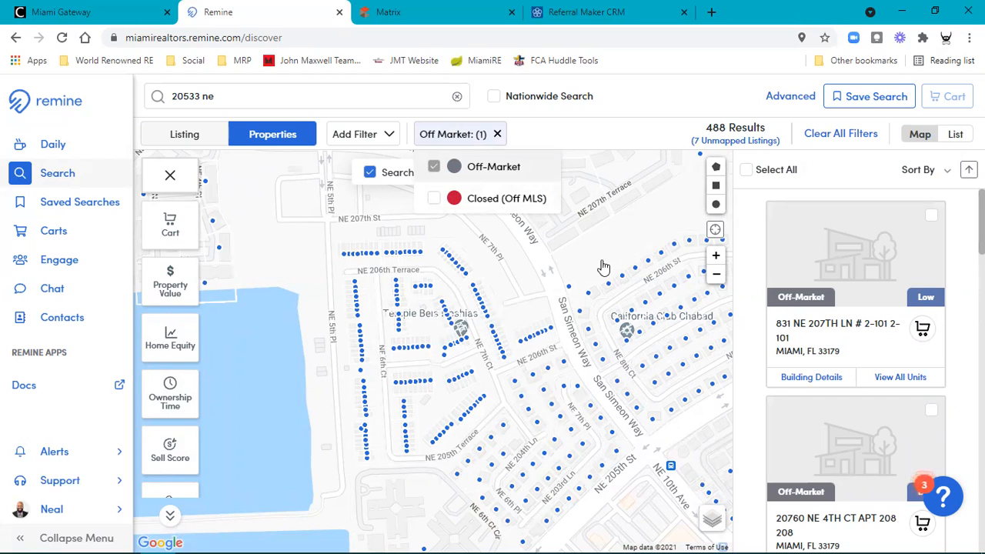
Draw a polygon search area bounded by NE 5th Pl, NE 207th St and San Simeon Way.
left_click(716, 175)
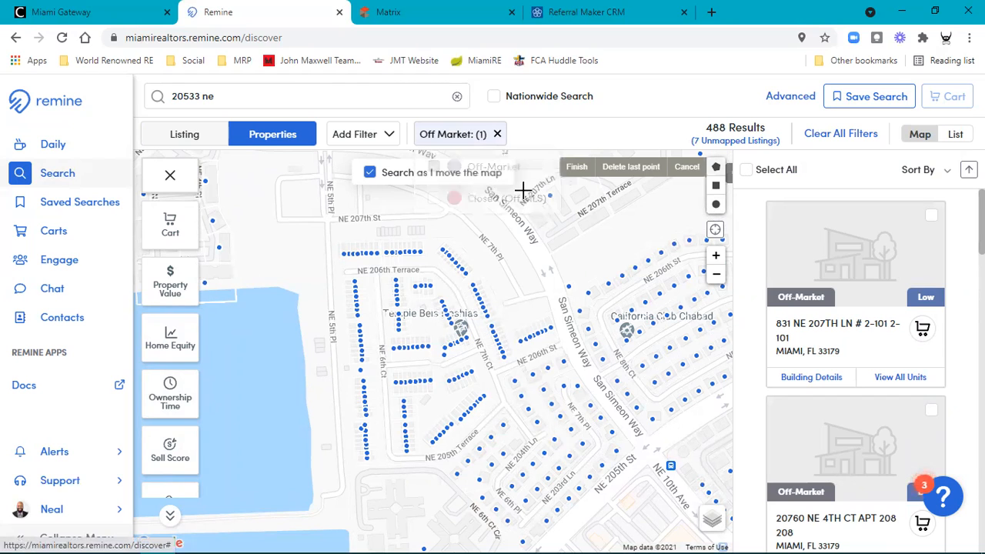
left_click(325, 207)
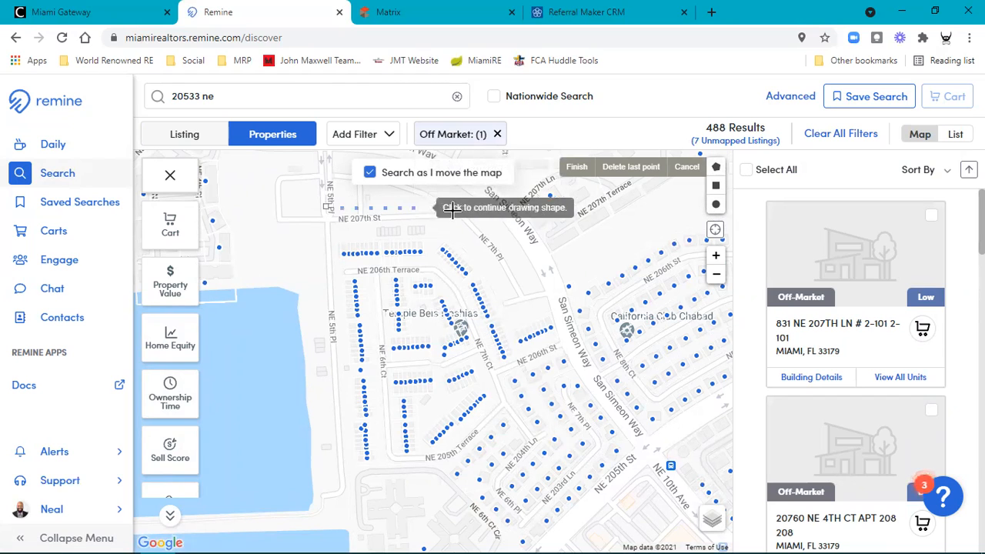
left_click(505, 207)
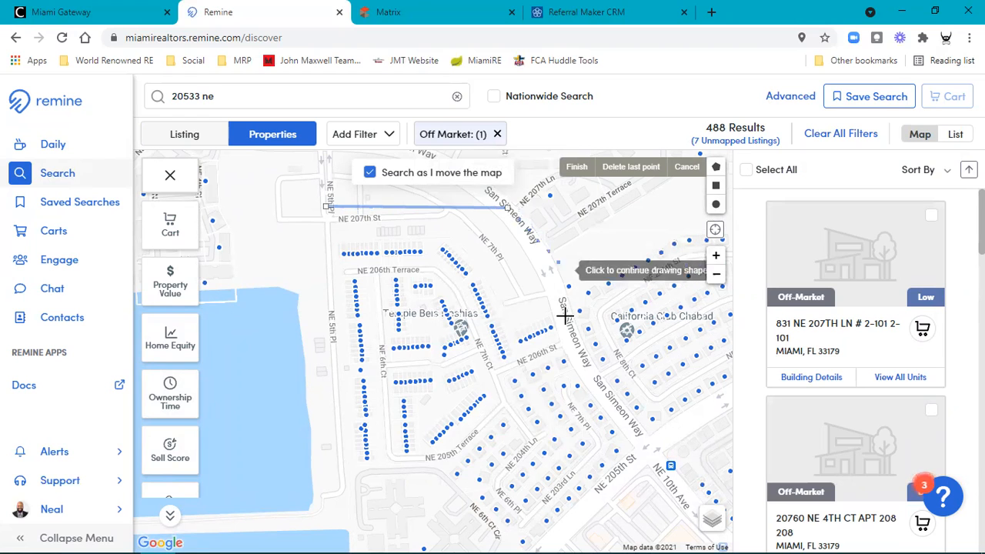
left_click(582, 353)
left_click(652, 452)
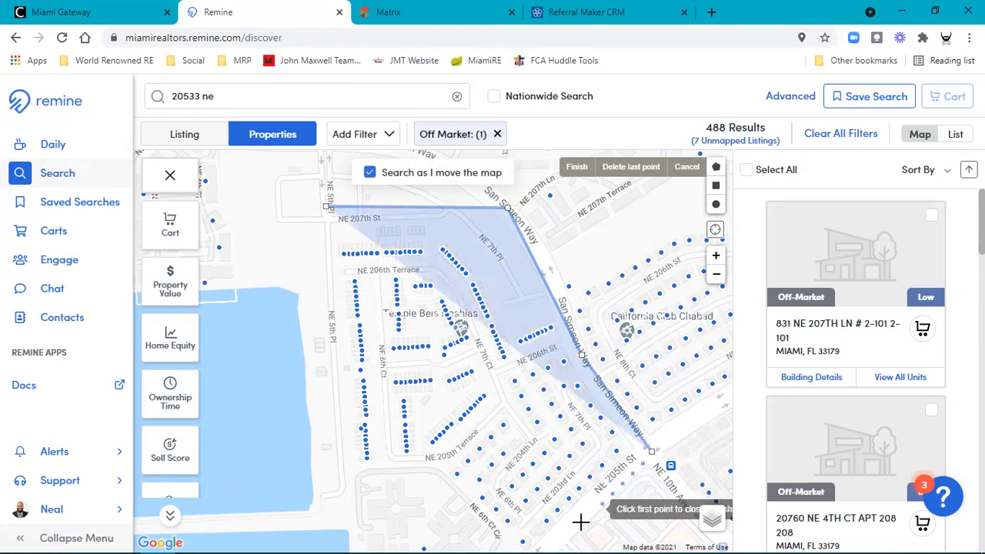
left_click_drag(564, 533, 601, 440)
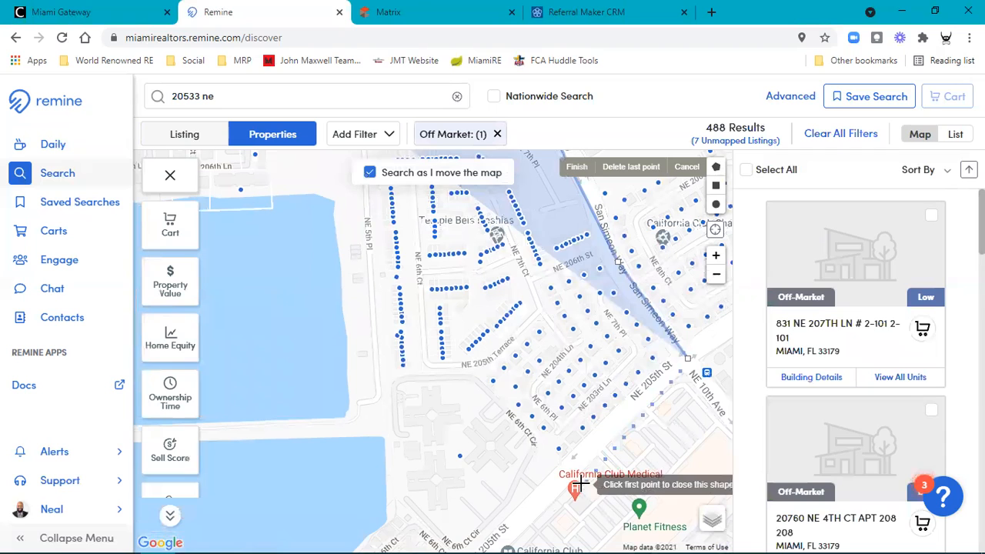
left_click(452, 375)
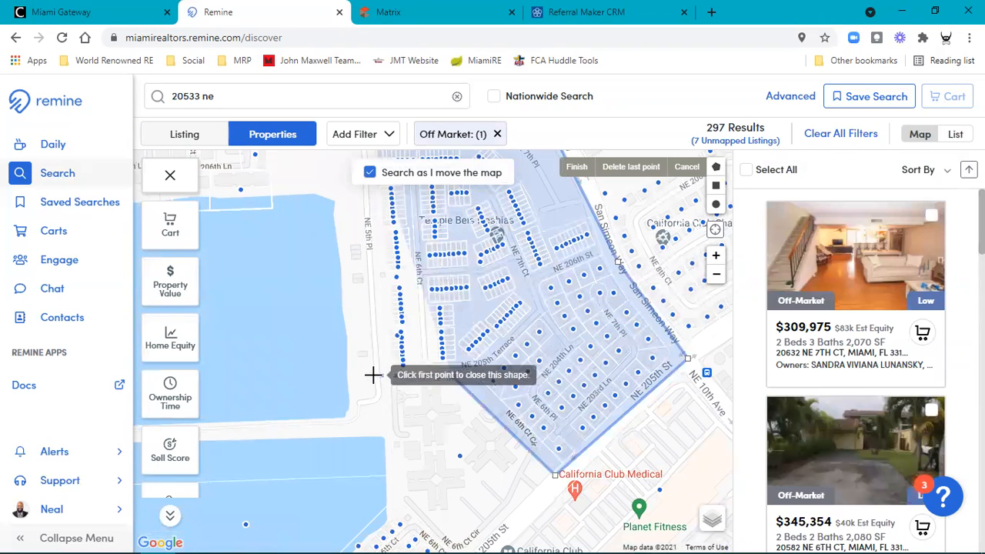
left_click(374, 376)
left_click_drag(367, 228, 385, 395)
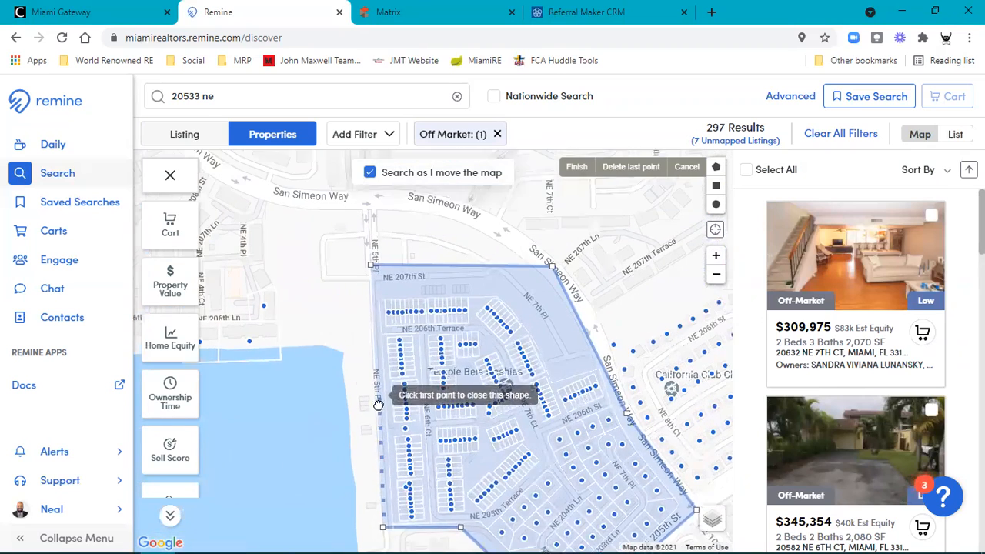
left_click(374, 299)
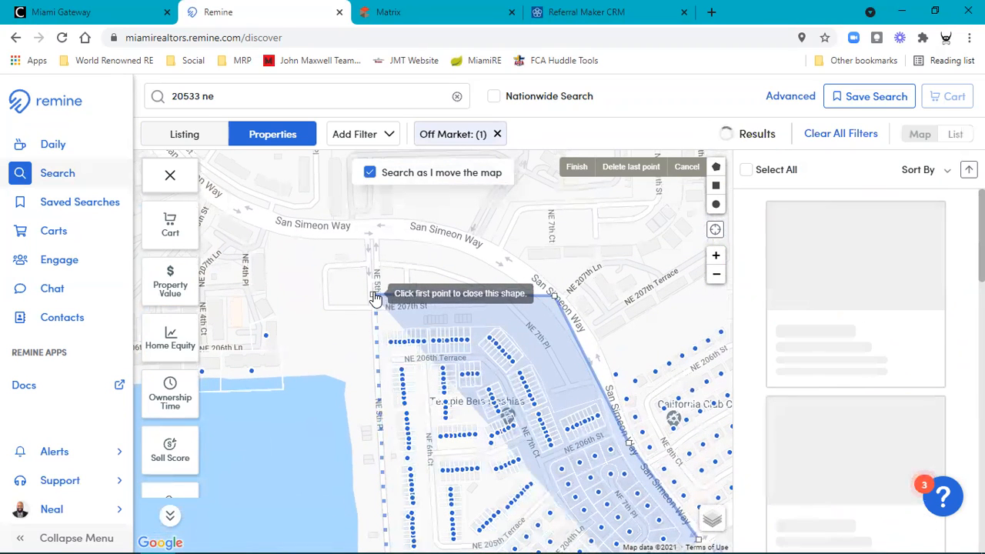
left_click(375, 297)
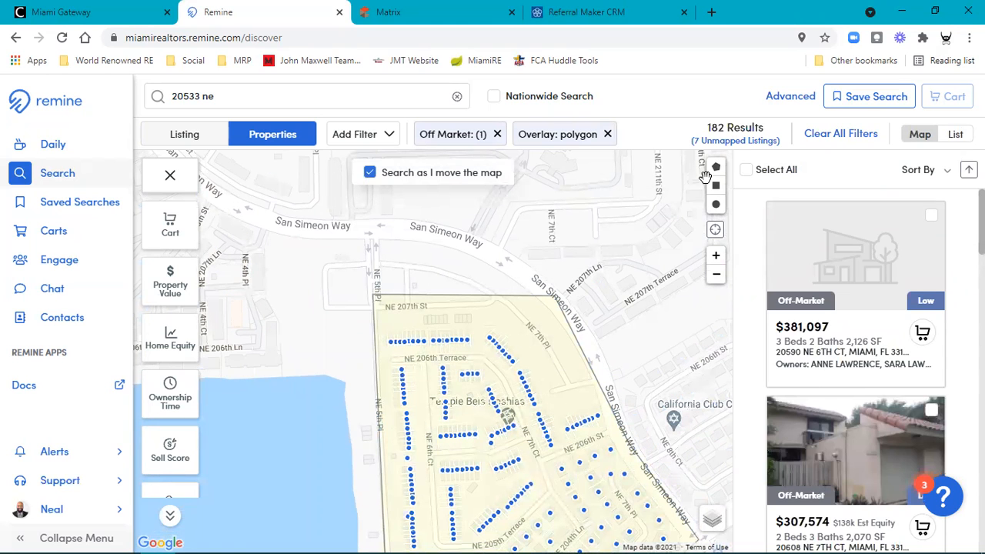
left_click_drag(607, 351, 585, 264)
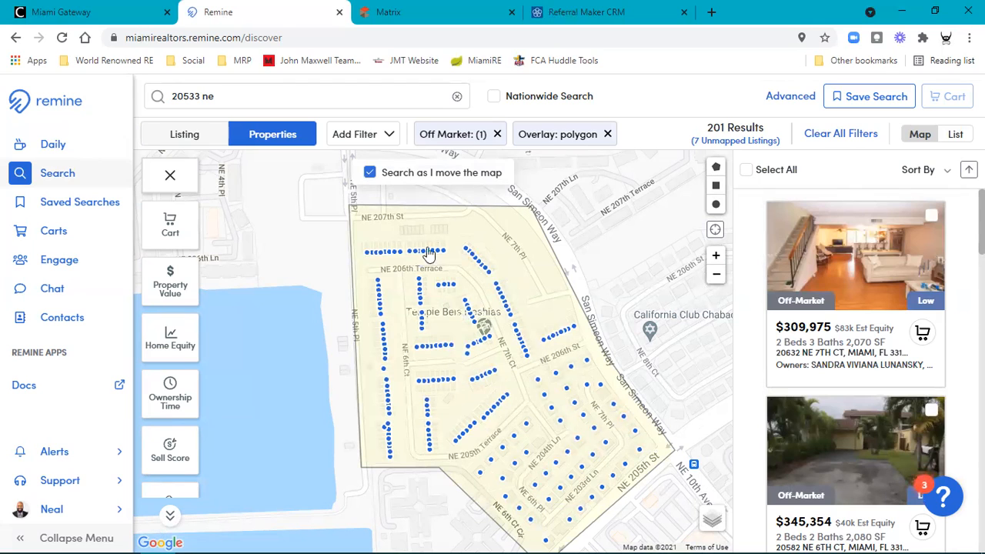
Replace the polygon with a tighter one between NE 5th Pl, NE 207th St and NE 205th Terrace.
left_click(607, 134)
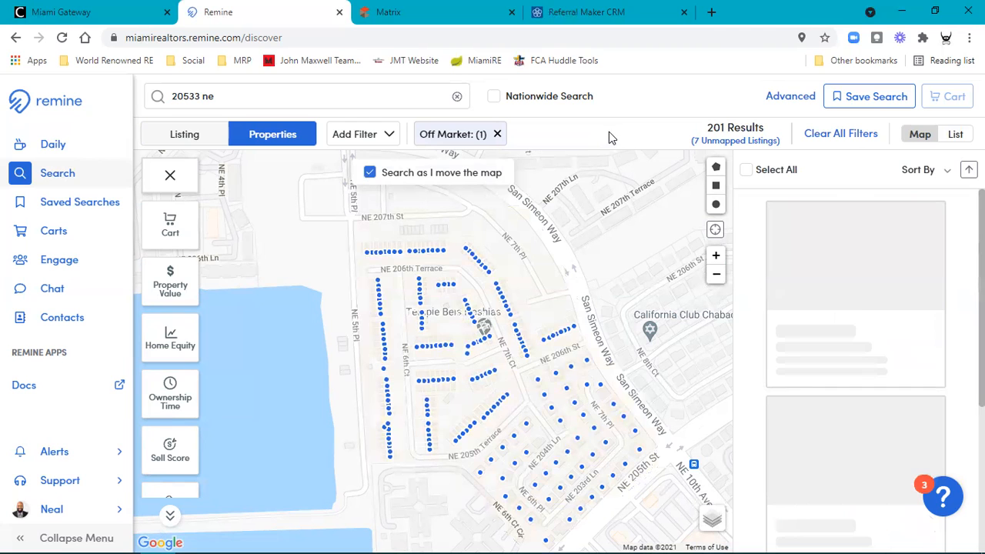
left_click(715, 171)
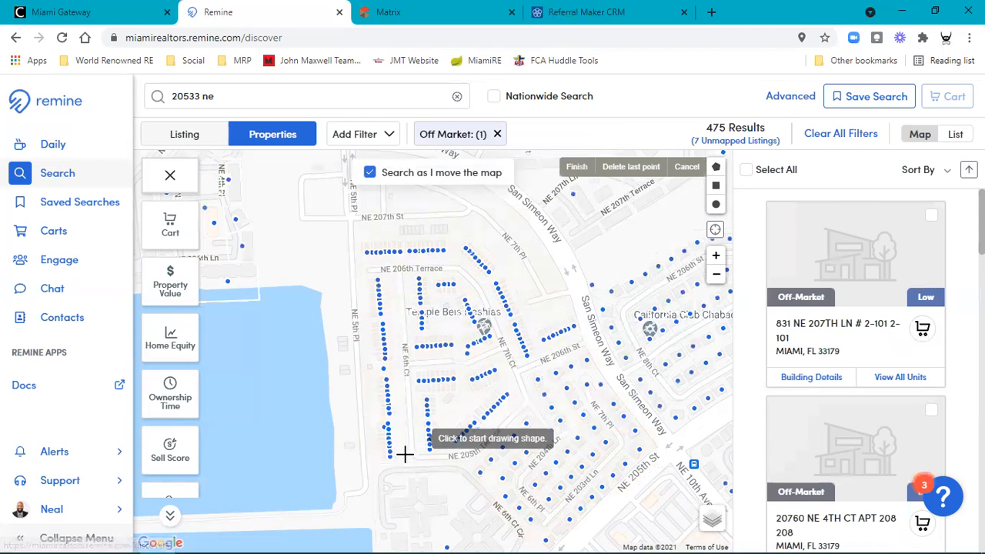
left_click(355, 472)
left_click(483, 455)
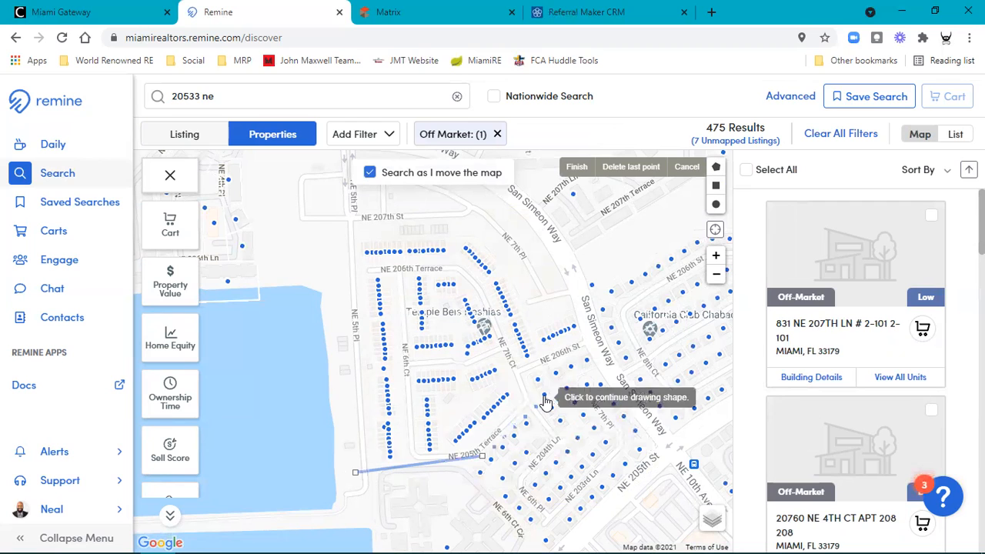
left_click(531, 401)
left_click(519, 368)
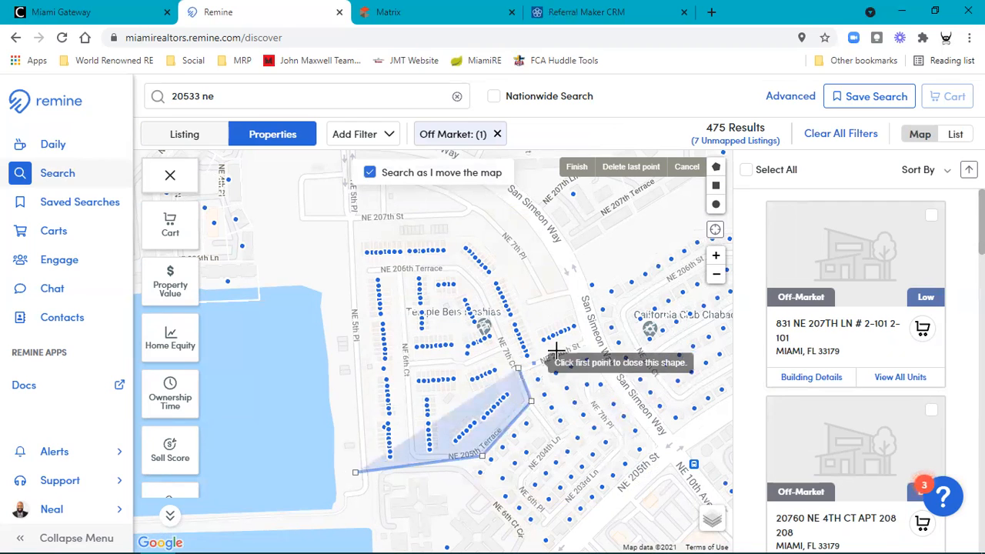
left_click(597, 343)
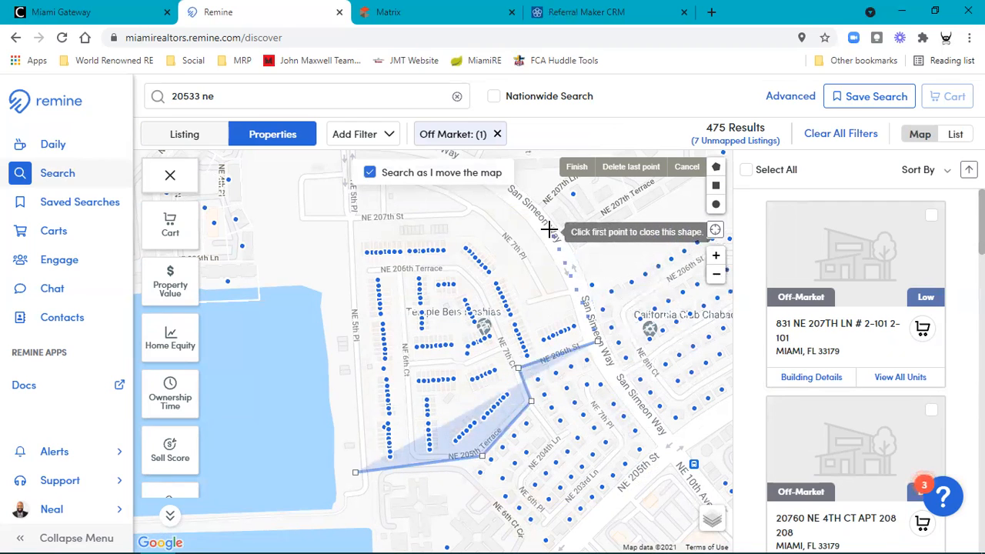
left_click(551, 229)
left_click(467, 201)
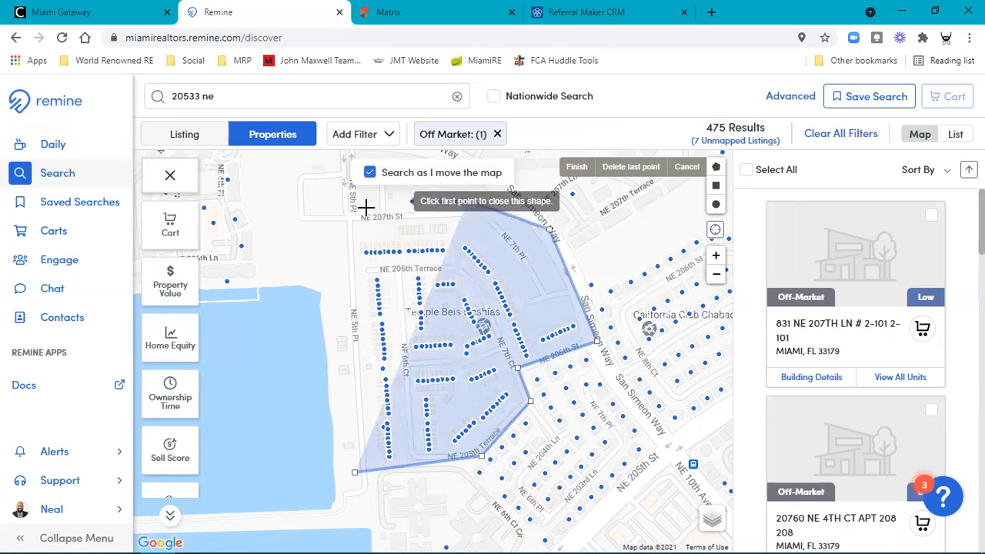
left_click(342, 211)
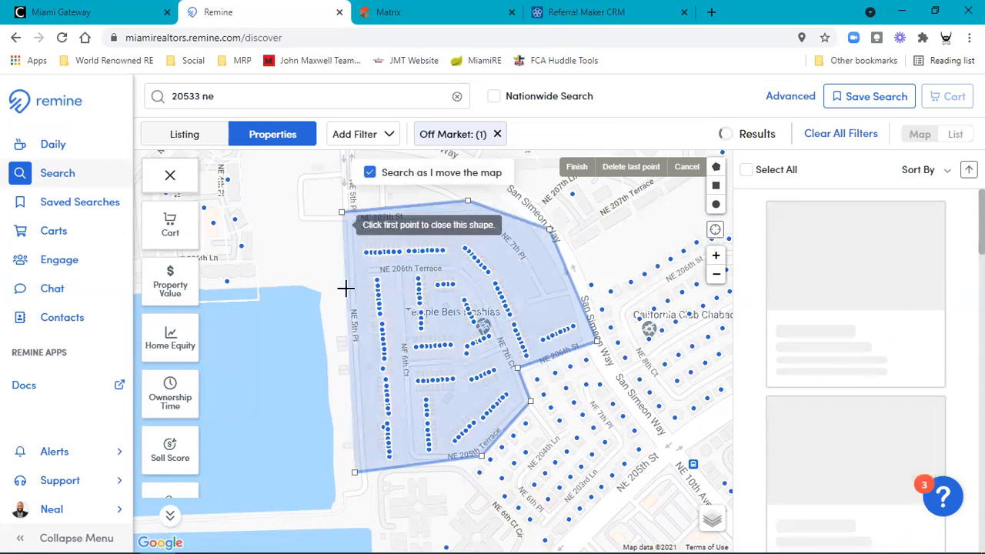
left_click(353, 473)
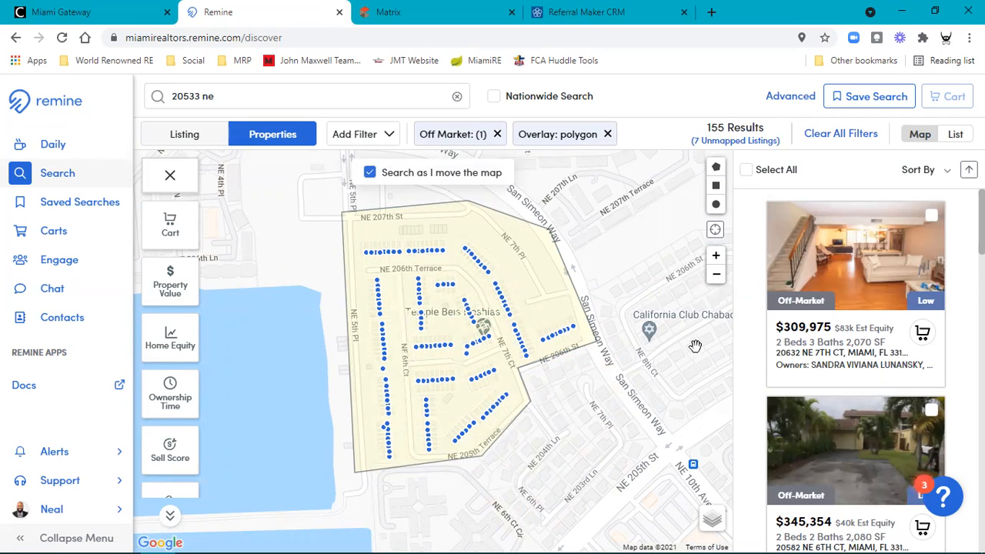
Select all 155 results and add them to a new cart named '09.20.21 May Have Buyer'.
left_click(745, 170)
left_click(946, 107)
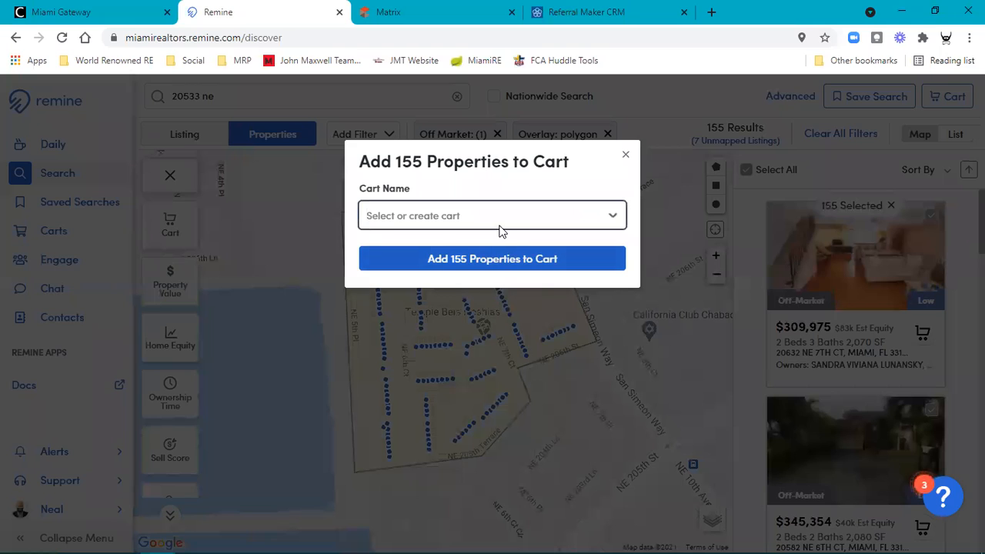
left_click(501, 222)
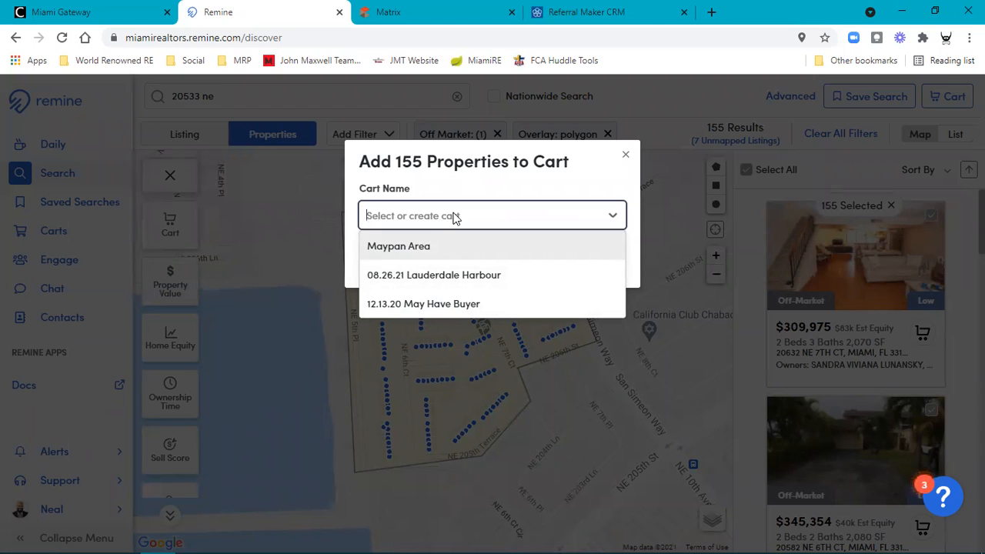
type("09")
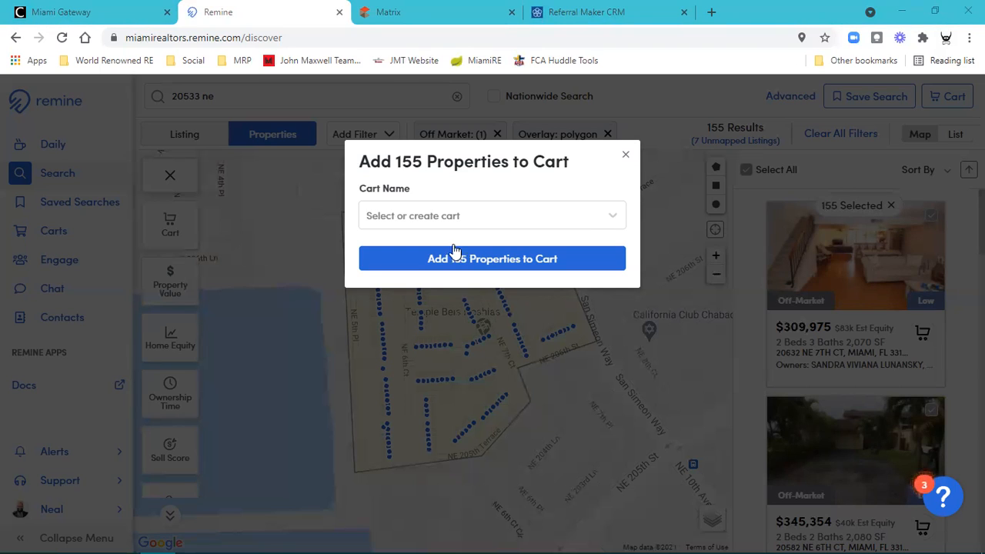
left_click(614, 220)
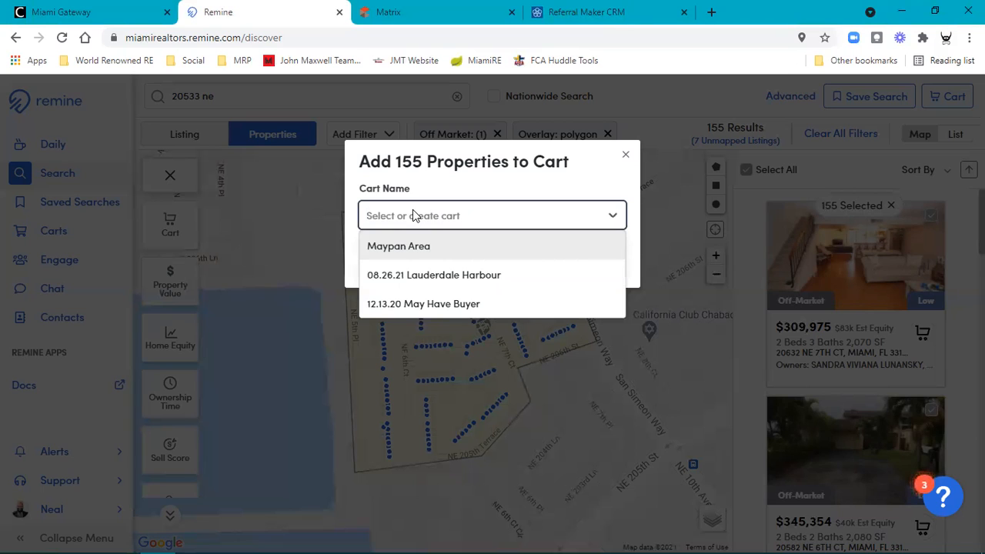
type("09.20.21 May Have Buyer")
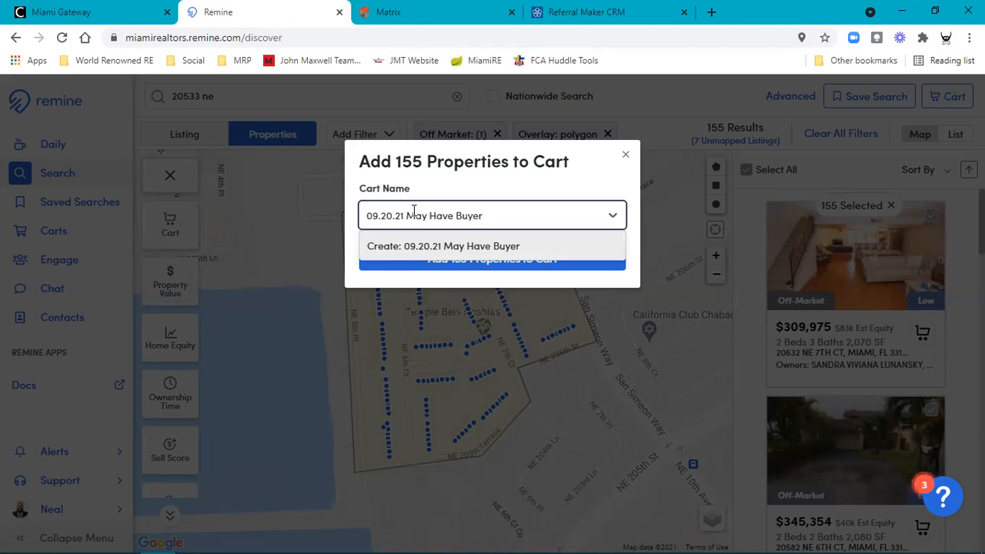
key("Return")
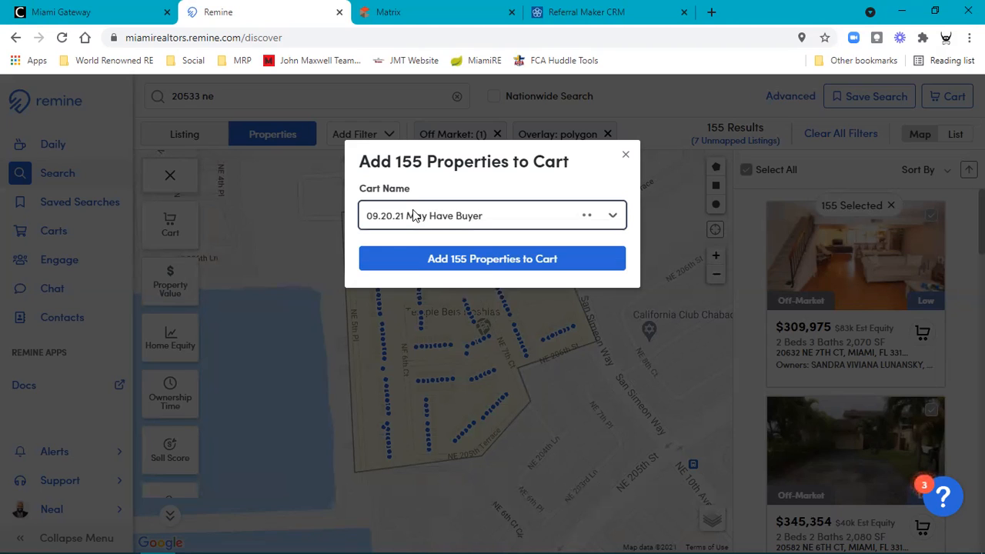
left_click(497, 267)
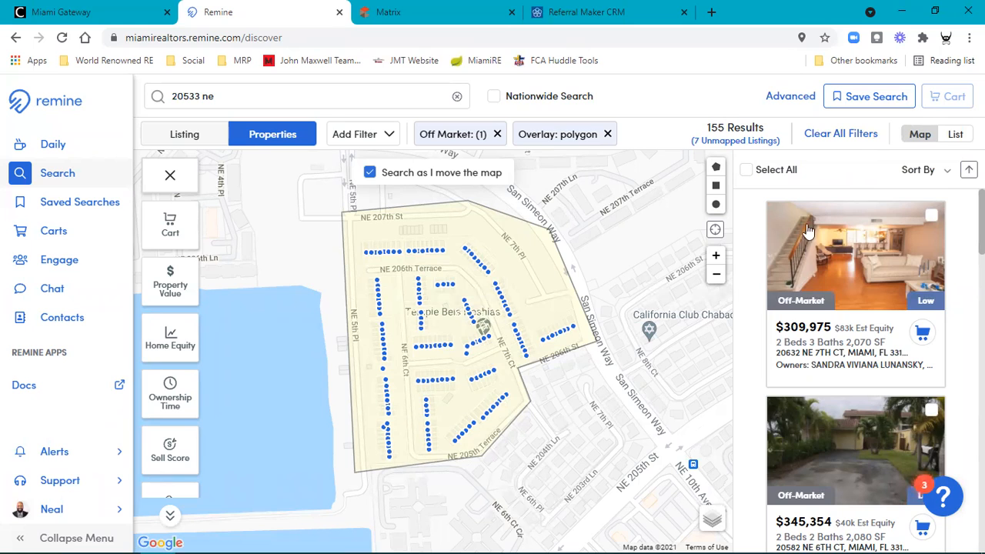
Open the 09.20.21 May Have Buyer cart under Carts and select all its properties.
left_click(70, 236)
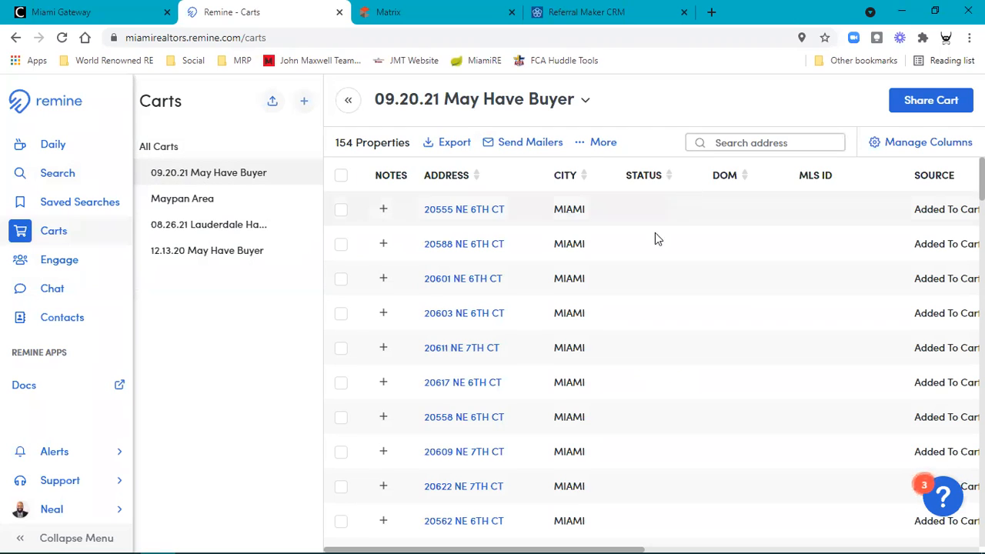
scroll(666, 292, "down", 10)
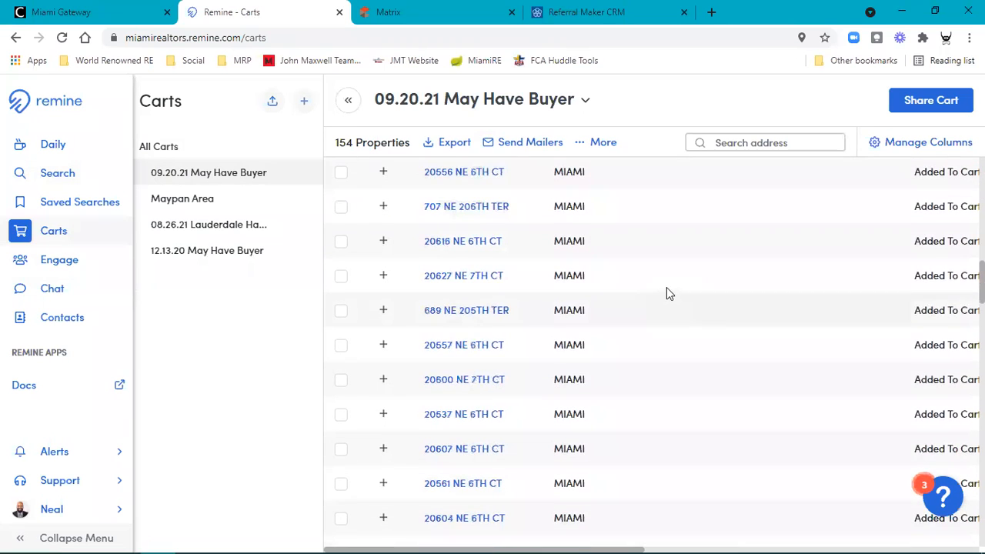
scroll(677, 308, "up", 3)
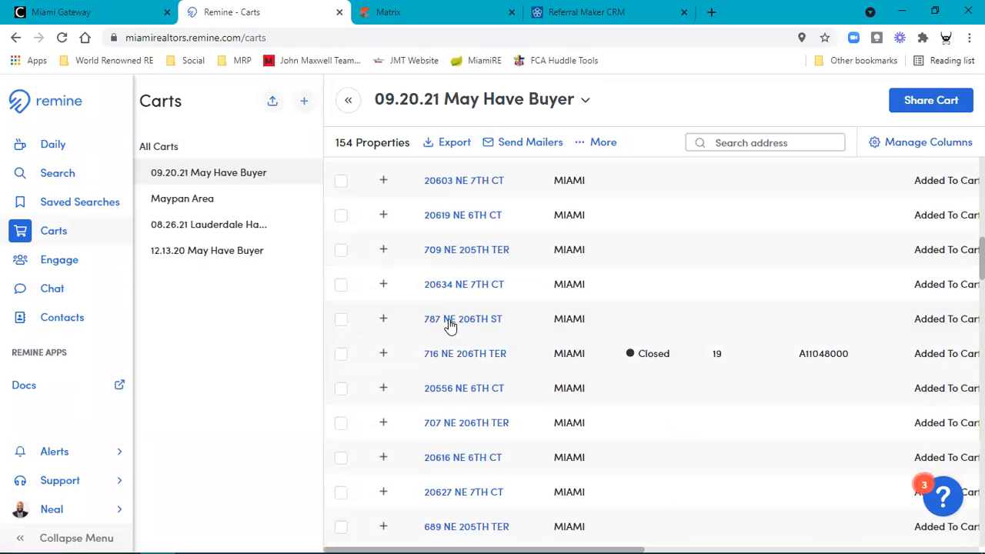
scroll(446, 326, "up", 5)
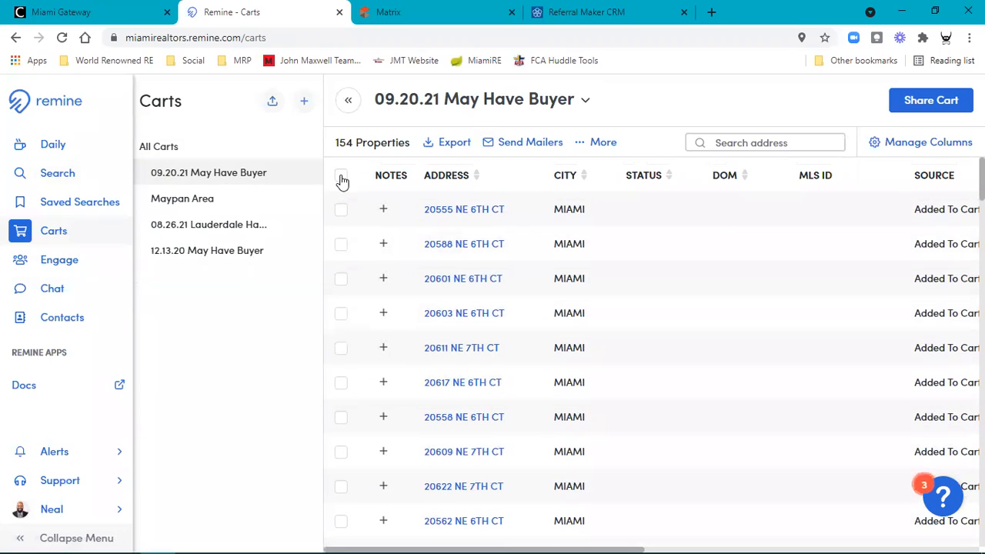
left_click(342, 179)
scroll(488, 352, "down", 5)
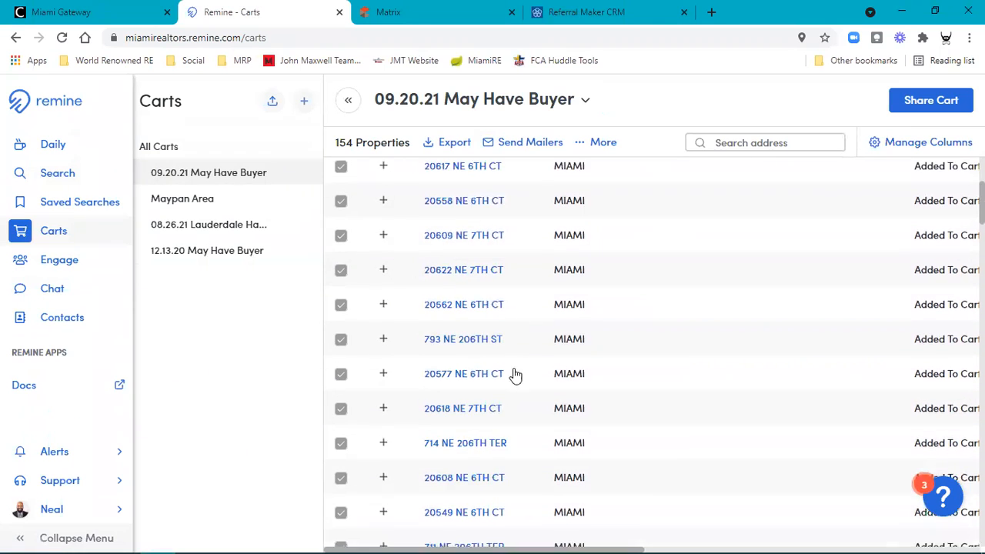
scroll(488, 400, "down", 4)
left_click(341, 281)
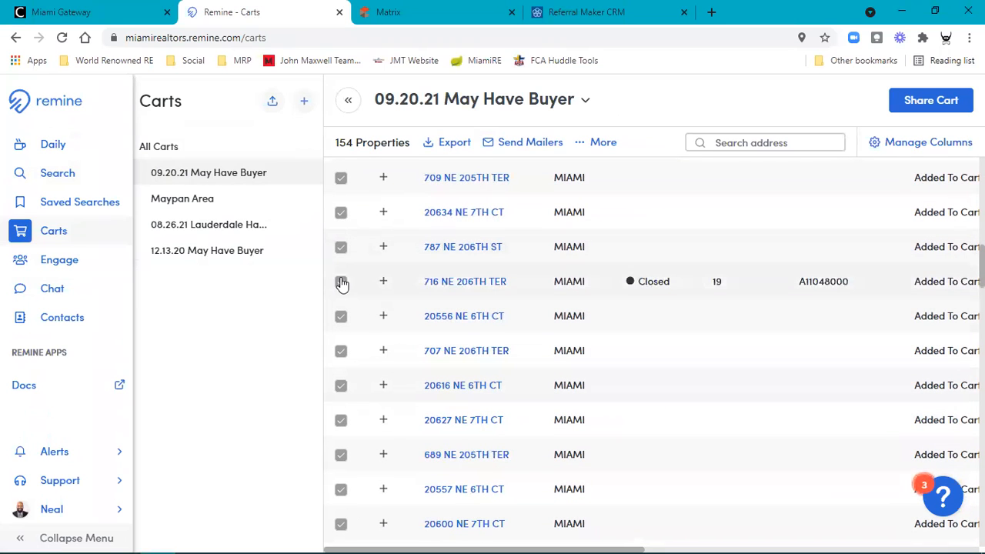
scroll(346, 285, "down", 6)
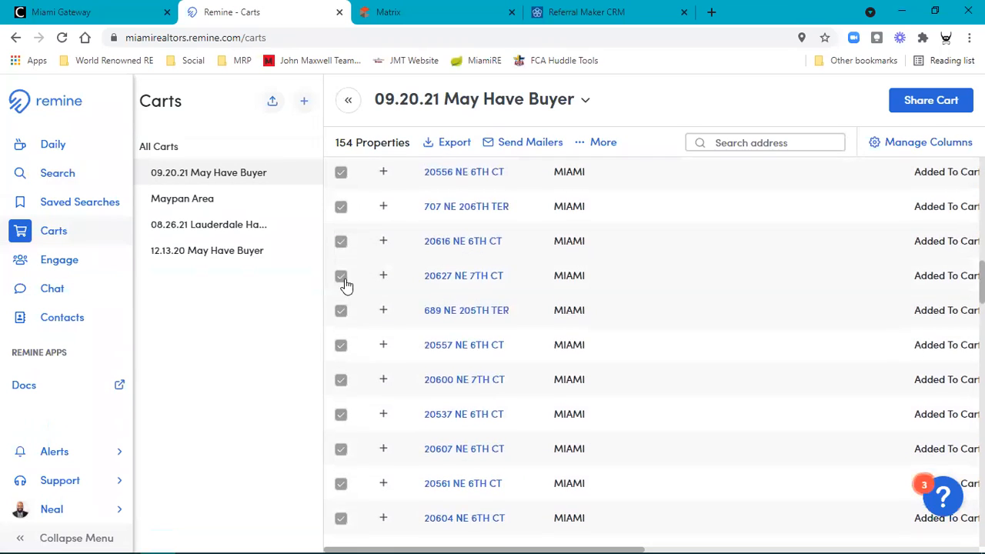
scroll(361, 309, "down", 2)
left_click(341, 208)
scroll(395, 275, "down", 10)
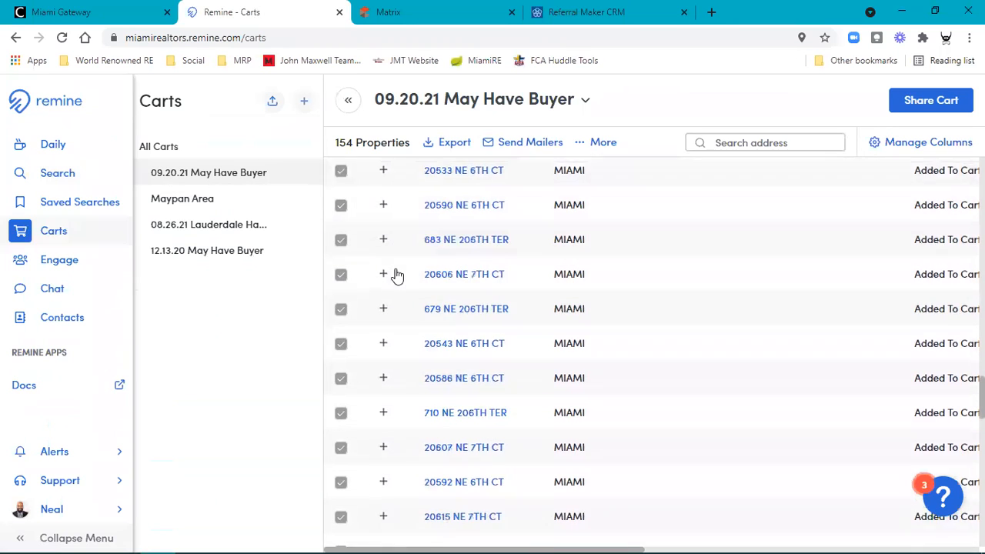
scroll(398, 275, "down", 5)
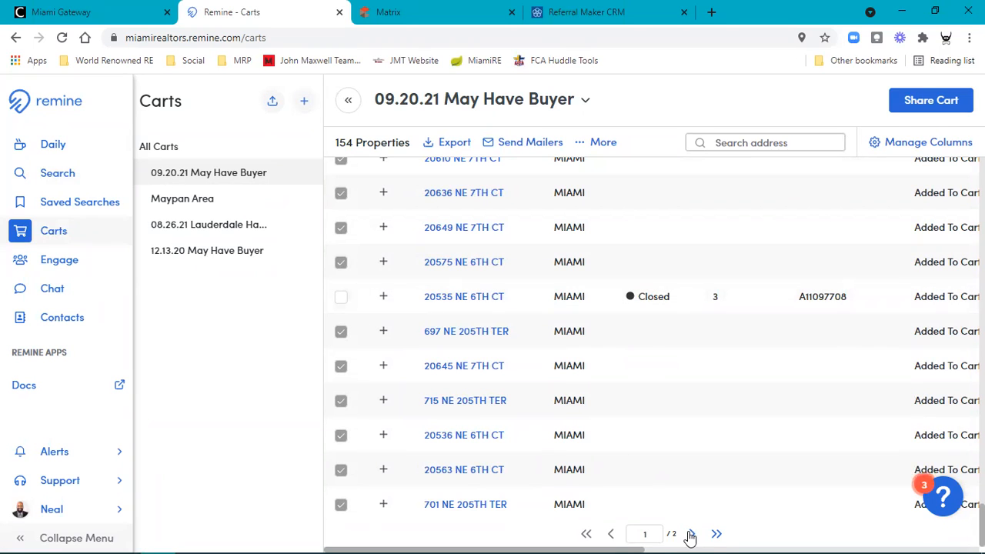
left_click(691, 534)
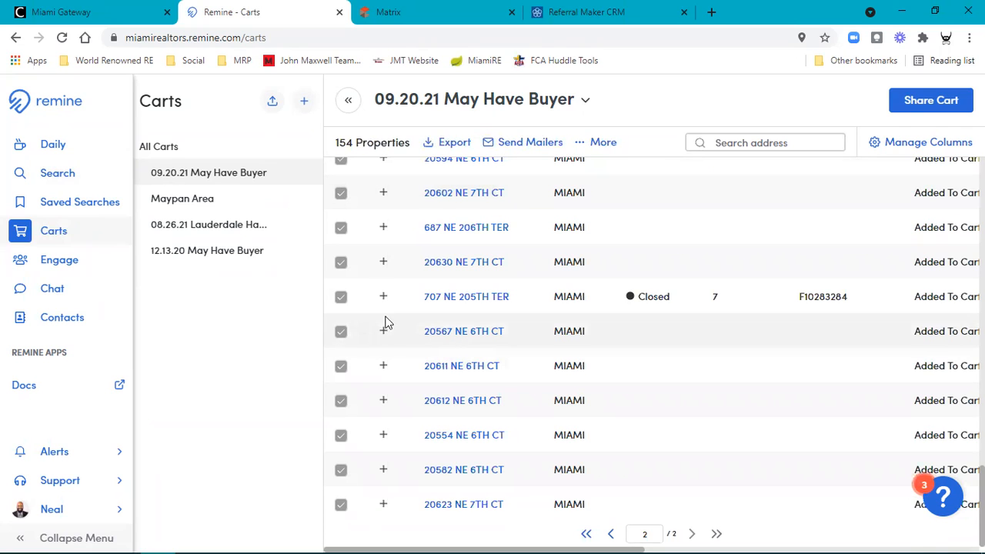
left_click(341, 298)
scroll(545, 436, "up", 15)
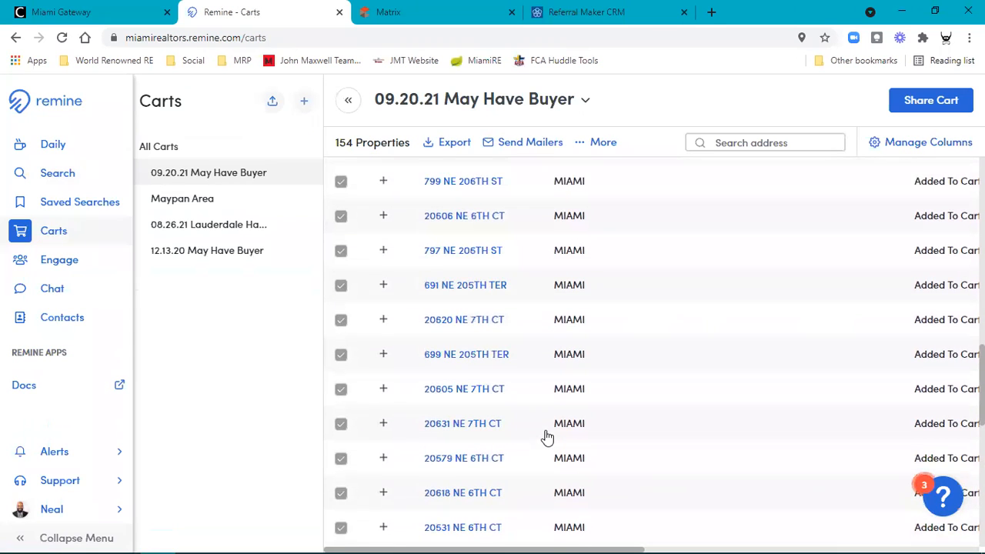
scroll(549, 436, "up", 3)
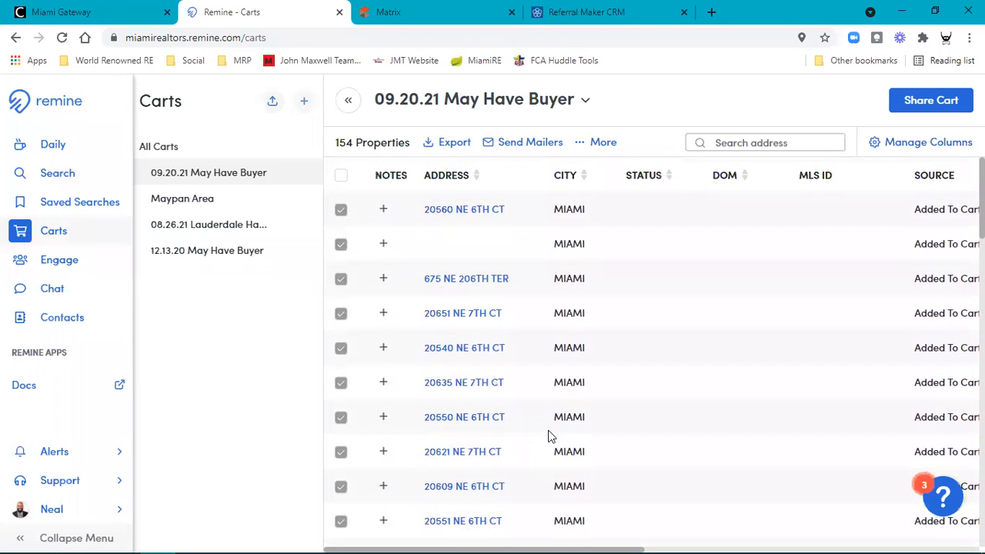
scroll(551, 436, "down", 15)
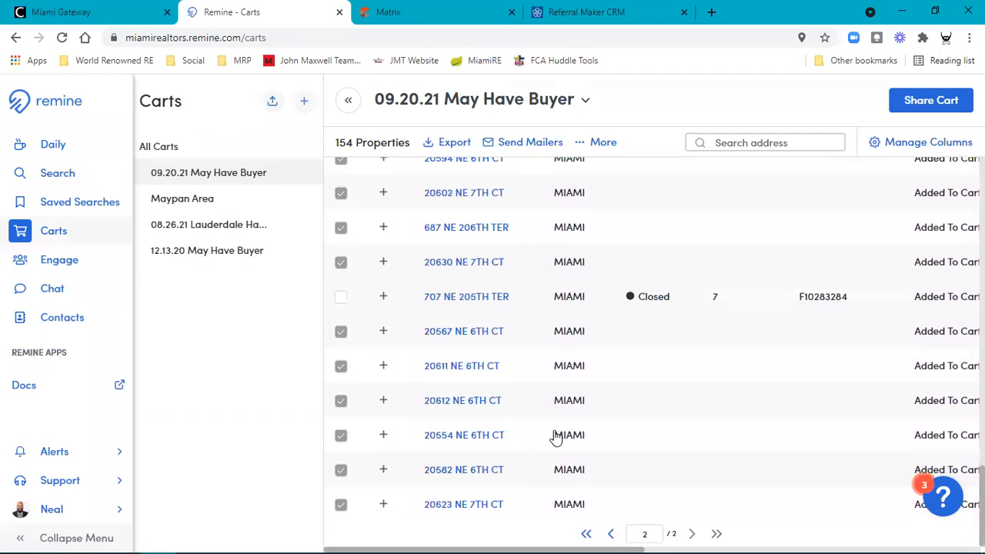
scroll(556, 436, "up", 2)
scroll(560, 437, "down", 2)
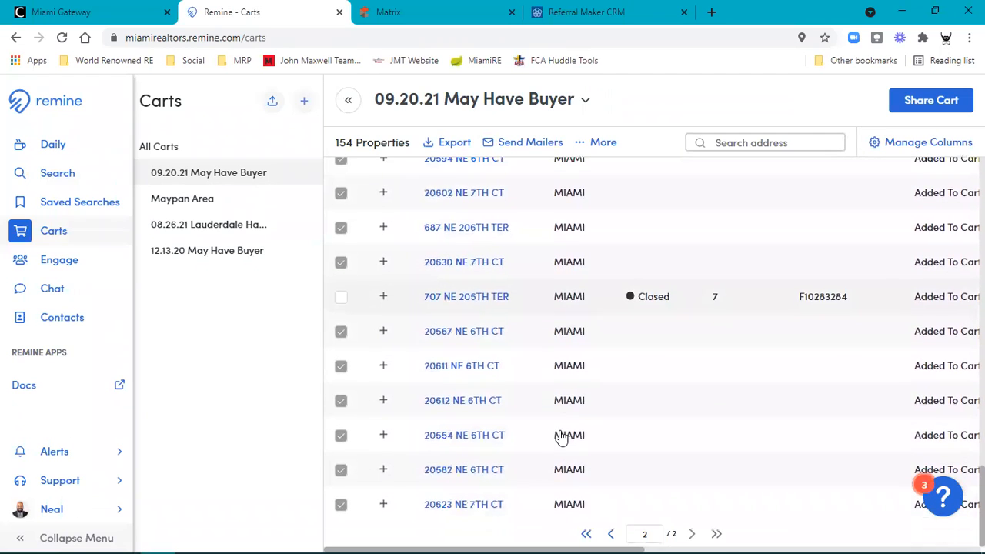
scroll(561, 437, "up", 15)
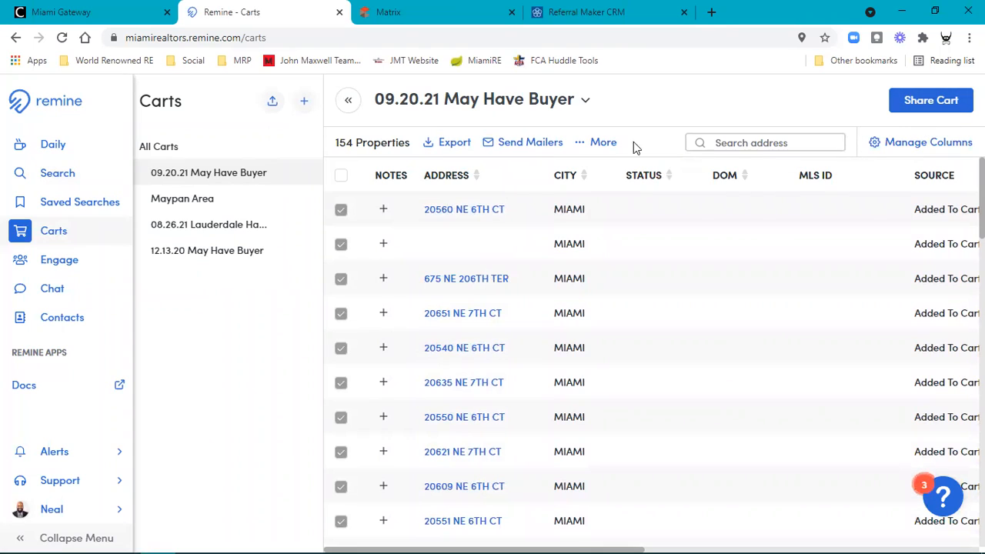
Look at the cart's CSV export column options, then close the export without exporting.
left_click(454, 148)
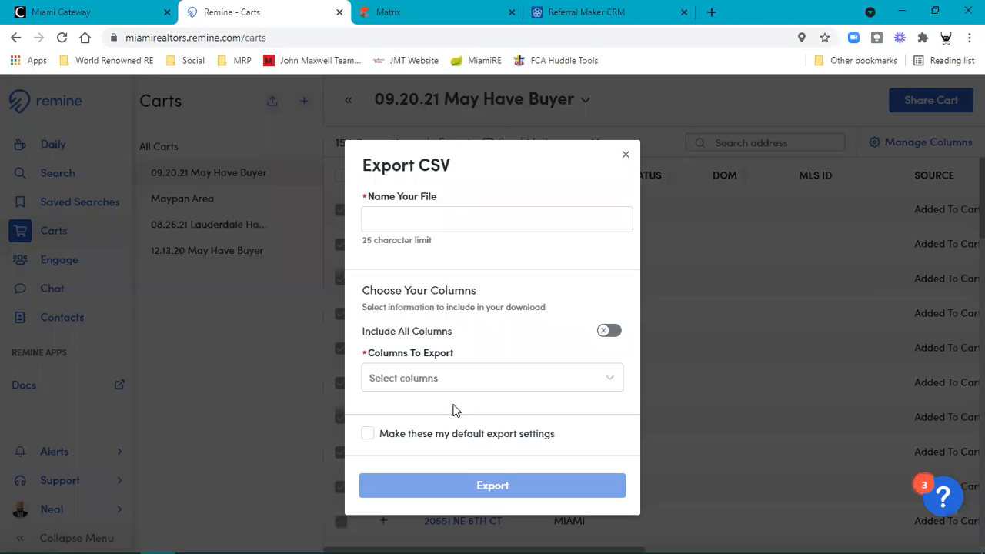
left_click(457, 387)
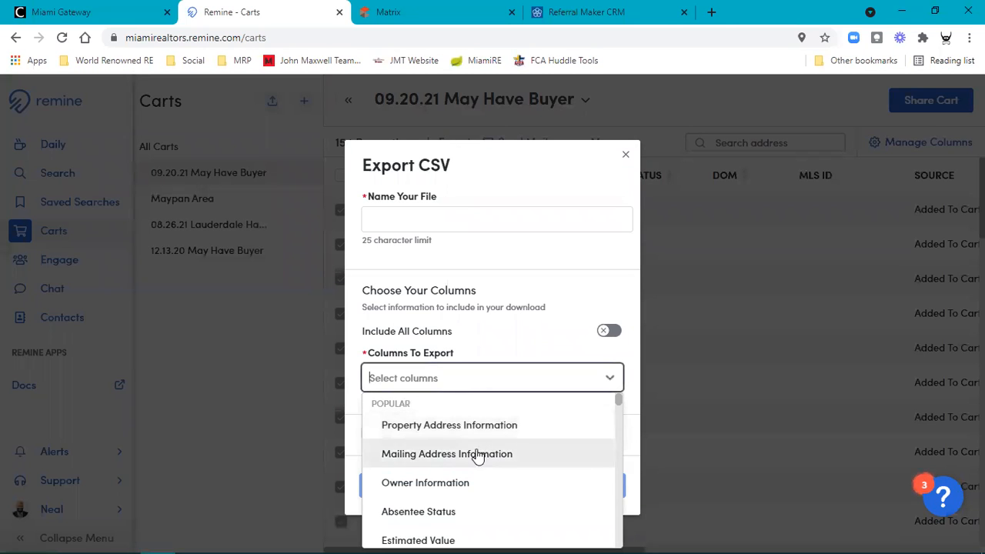
left_click(513, 309)
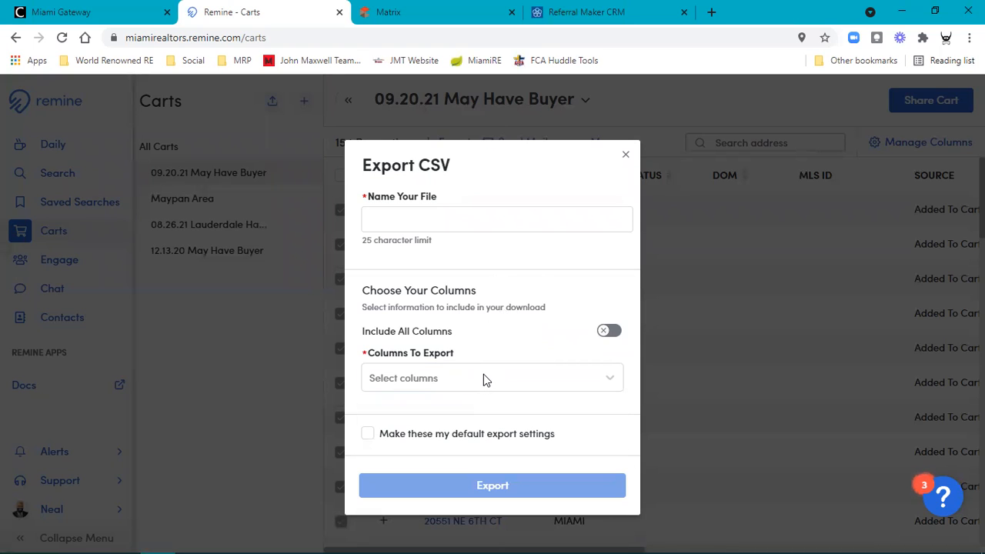
left_click(484, 379)
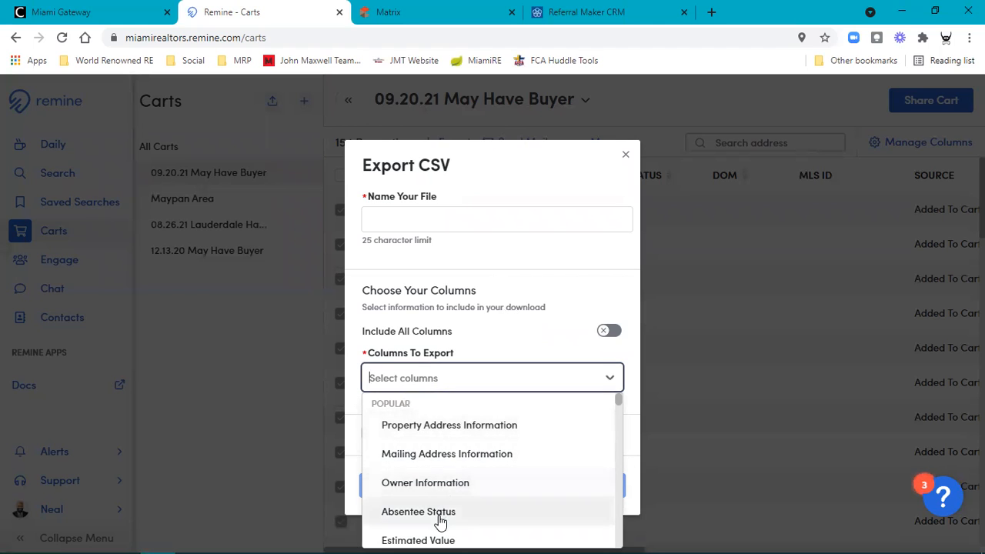
scroll(479, 461, "down", 1)
scroll(477, 440, "down", 5)
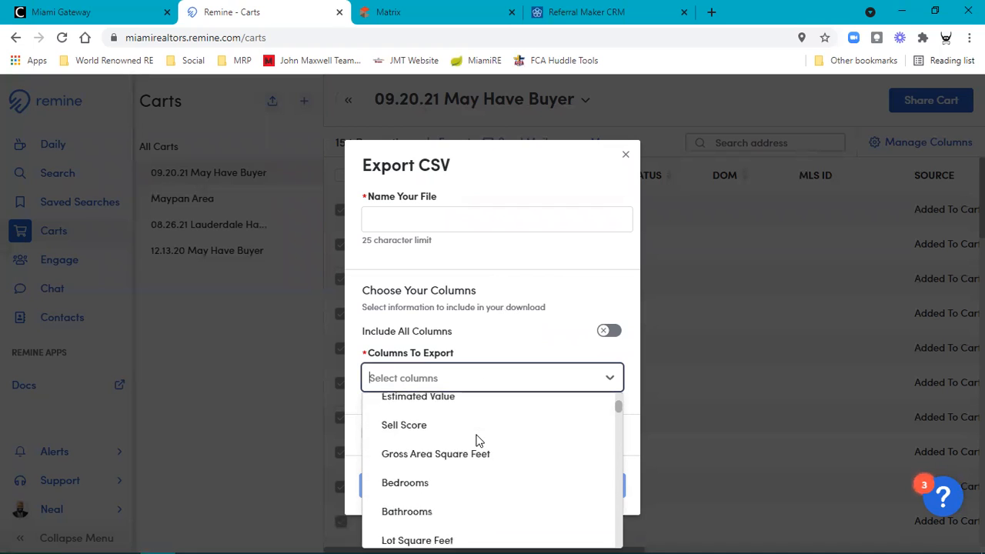
left_click(525, 193)
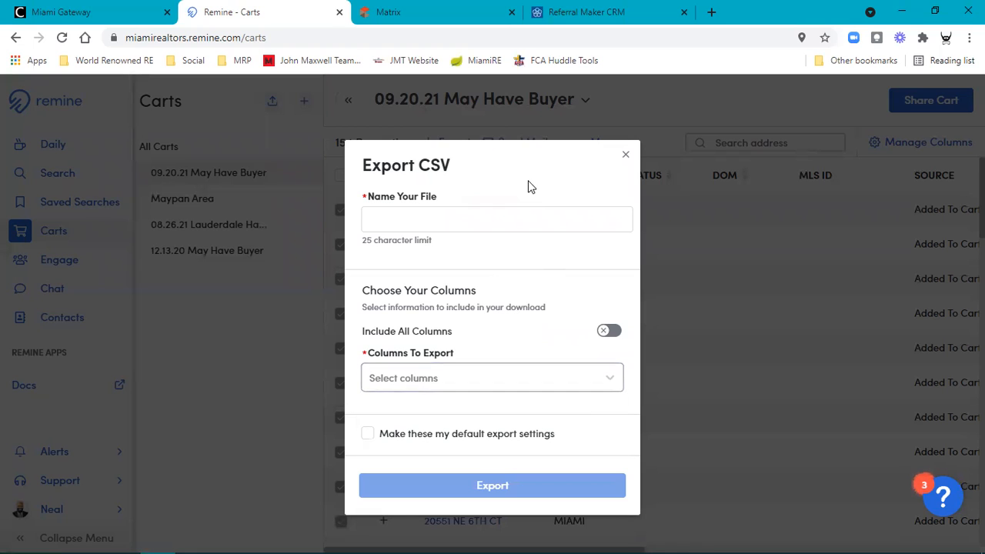
left_click(627, 155)
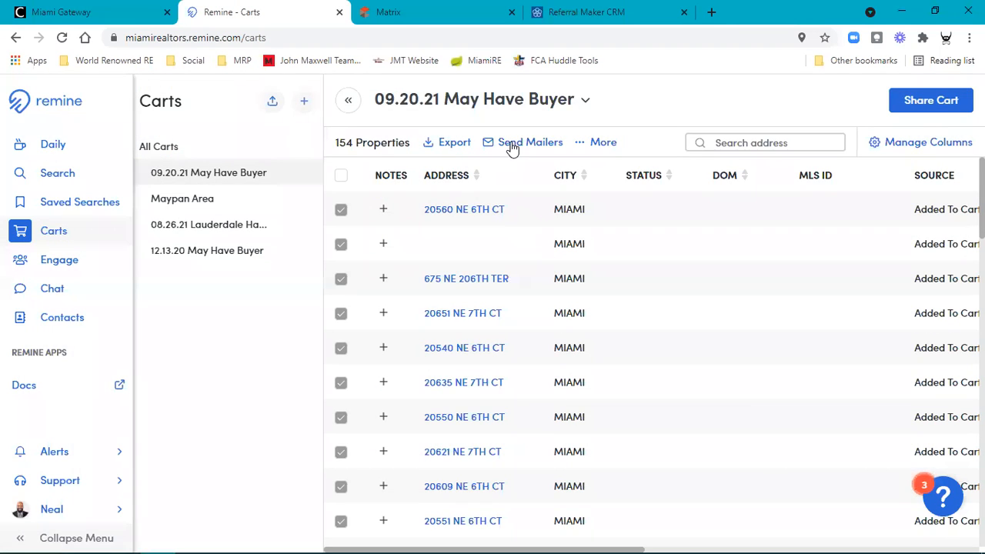
Start a mailing campaign from the cart named 'Test 1' and build it.
left_click(512, 147)
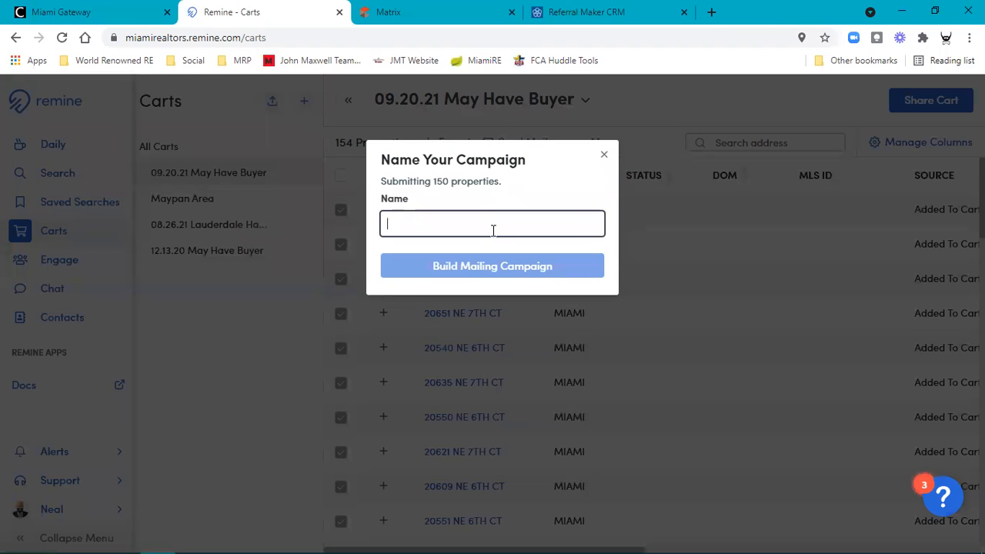
type("Tes")
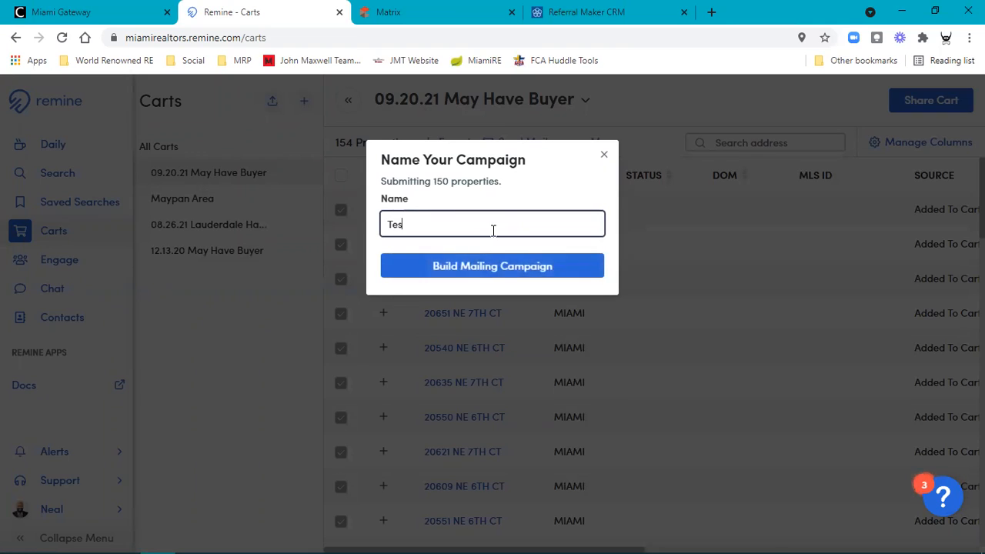
type("t @")
key("BackSpace")
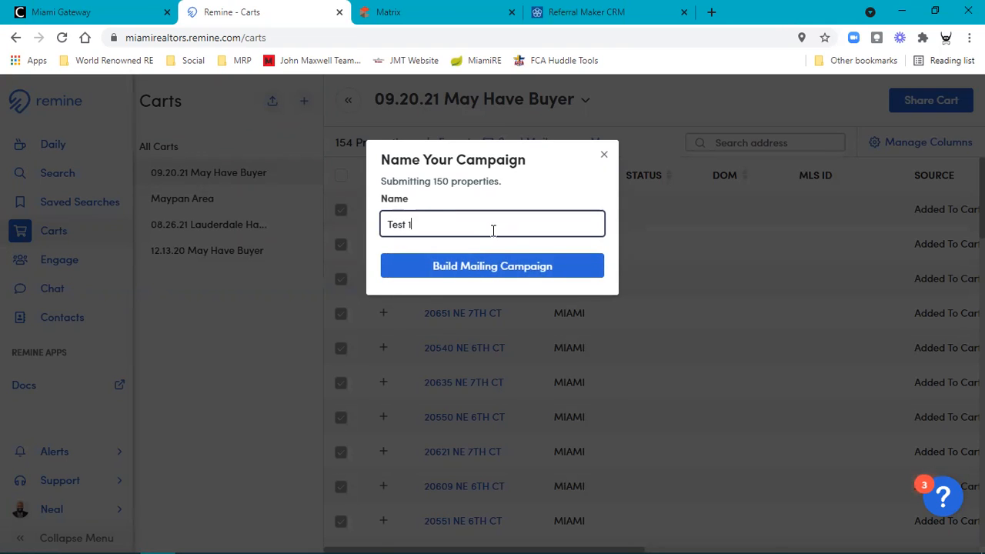
left_click(470, 265)
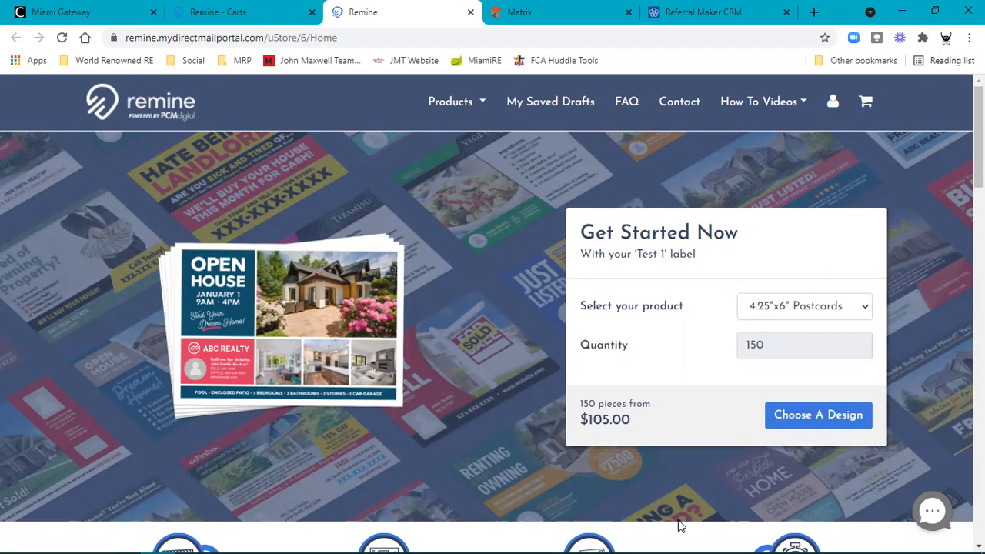
Keep 150 4.25"x6" postcards at $105.00 and move on to choosing a design.
left_click(831, 415)
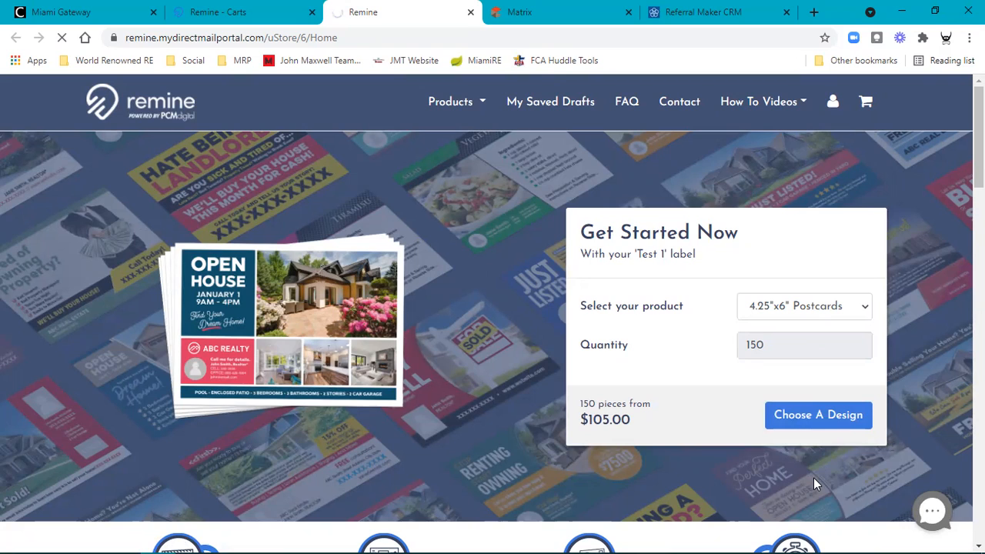
Browse postcard categories, open General Farming designs, and scroll to the 'Property Pain?' design.
left_click(838, 424)
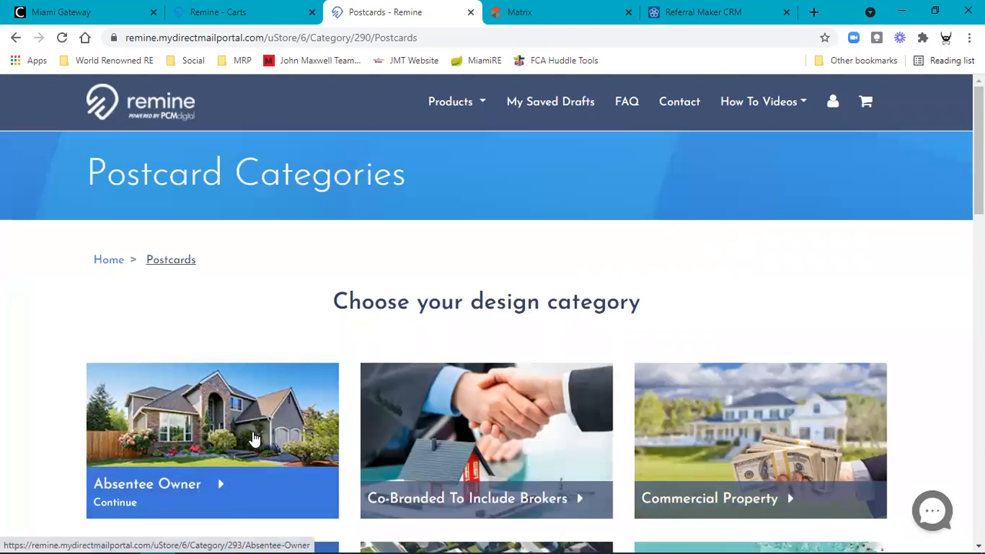
scroll(253, 440, "down", 3)
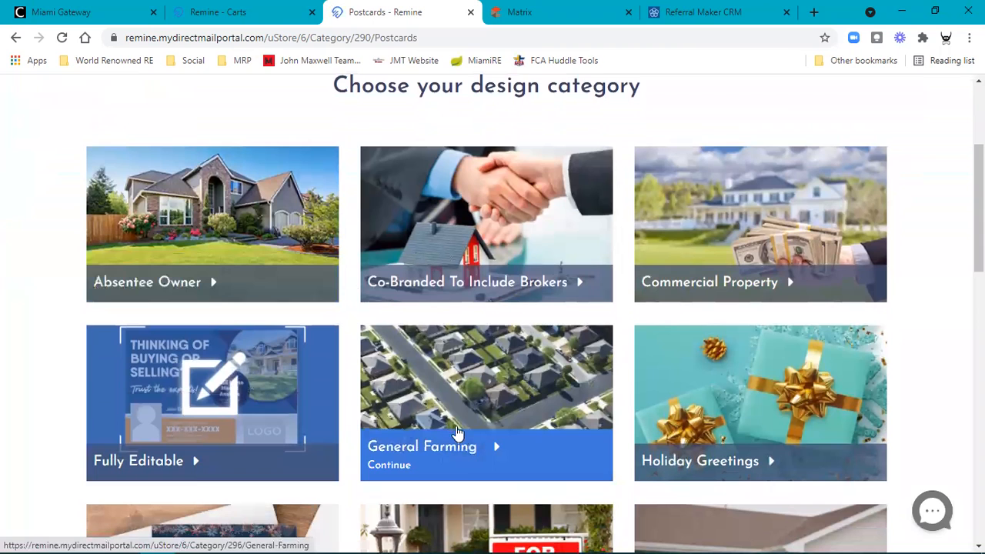
left_click(471, 443)
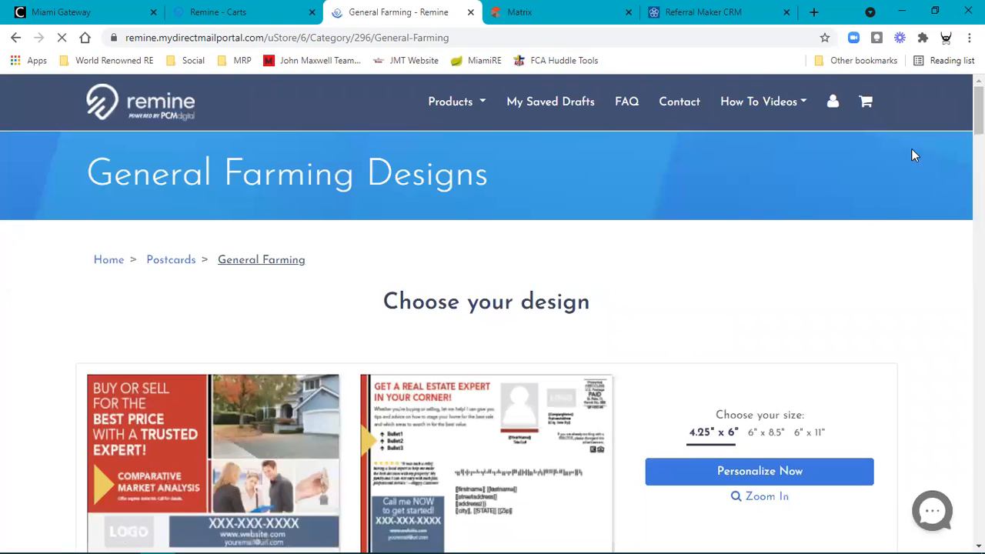
scroll(977, 115, "down", 1)
left_click_drag(978, 121, 978, 522)
scroll(780, 344, "up", 5)
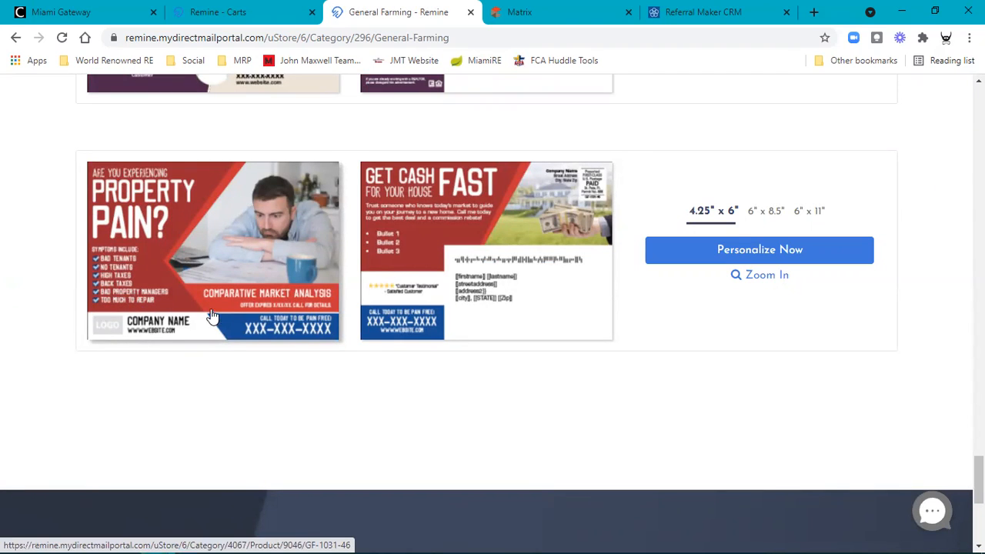
Start personalizing the Property Pain postcard, addressed to the Homeowner's Name.
left_click(723, 256)
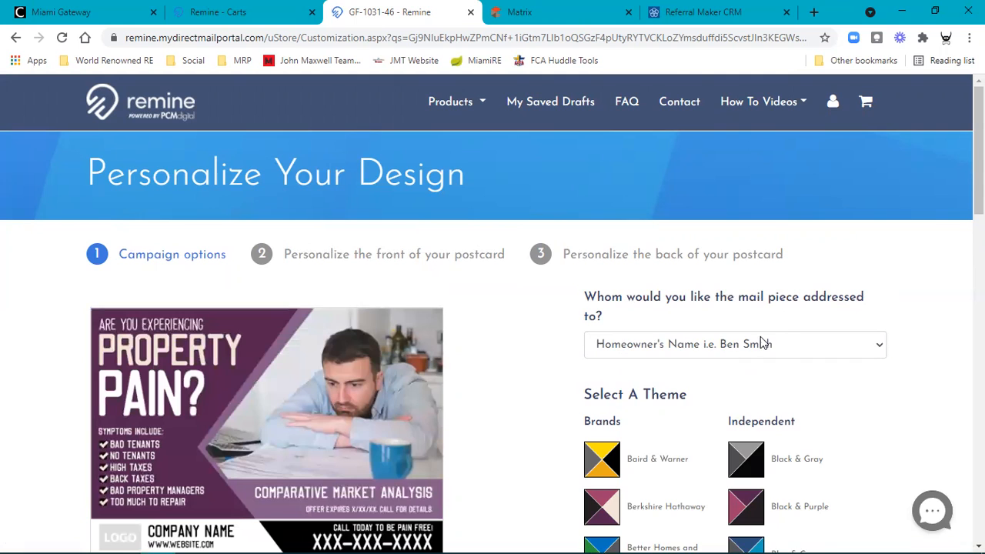
left_click(880, 354)
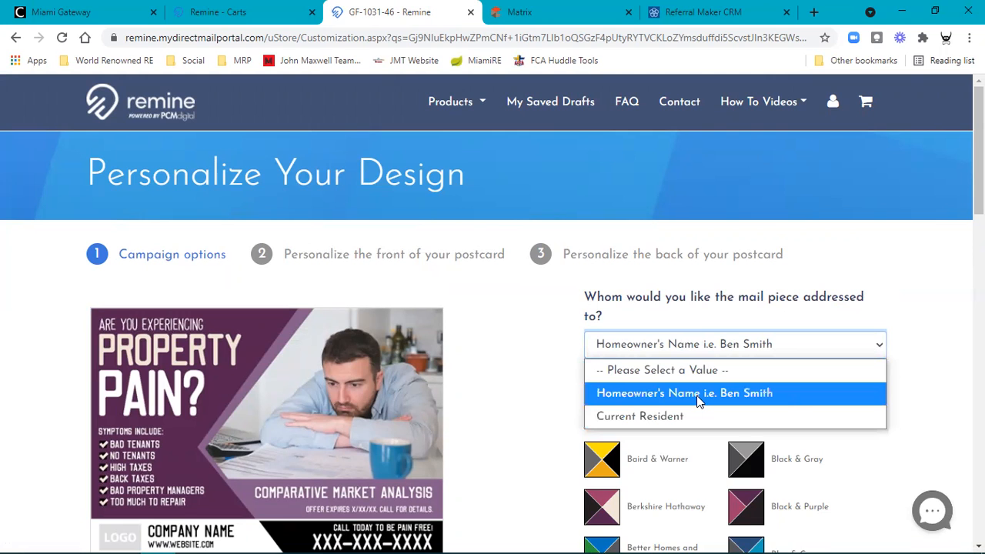
left_click(698, 394)
scroll(793, 406, "down", 4)
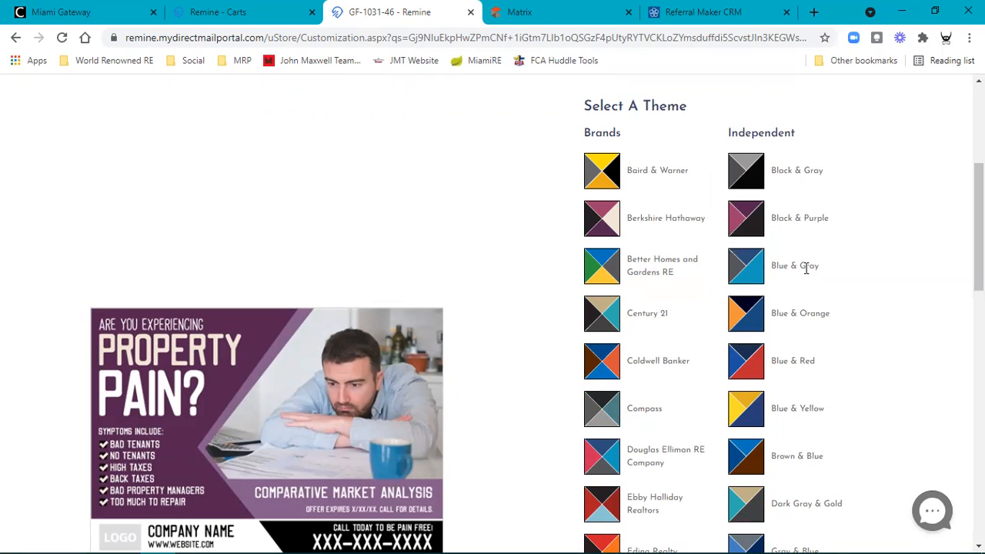
scroll(825, 355, "down", 2)
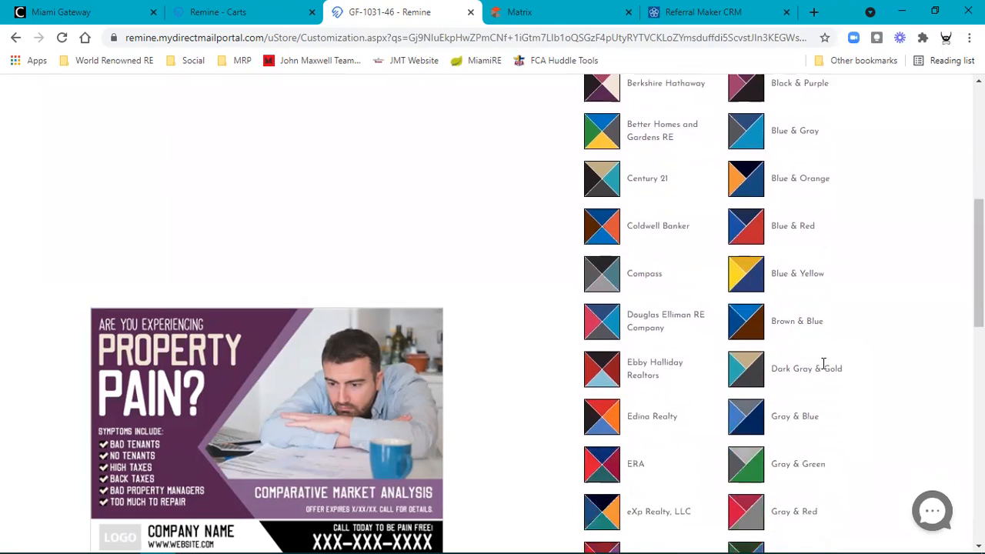
Apply the Blue & Gray colour theme and refresh the preview.
left_click(754, 415)
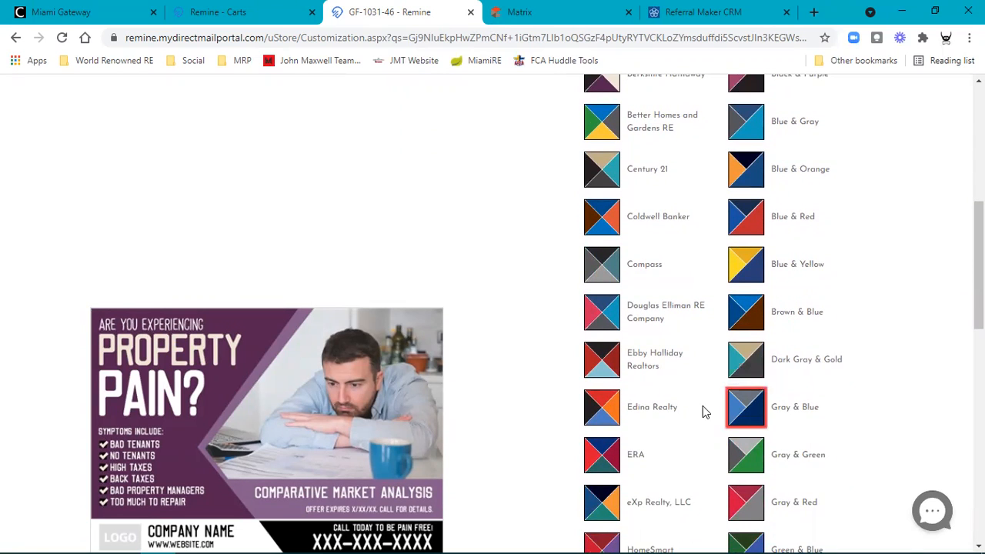
scroll(500, 420, "down", 6)
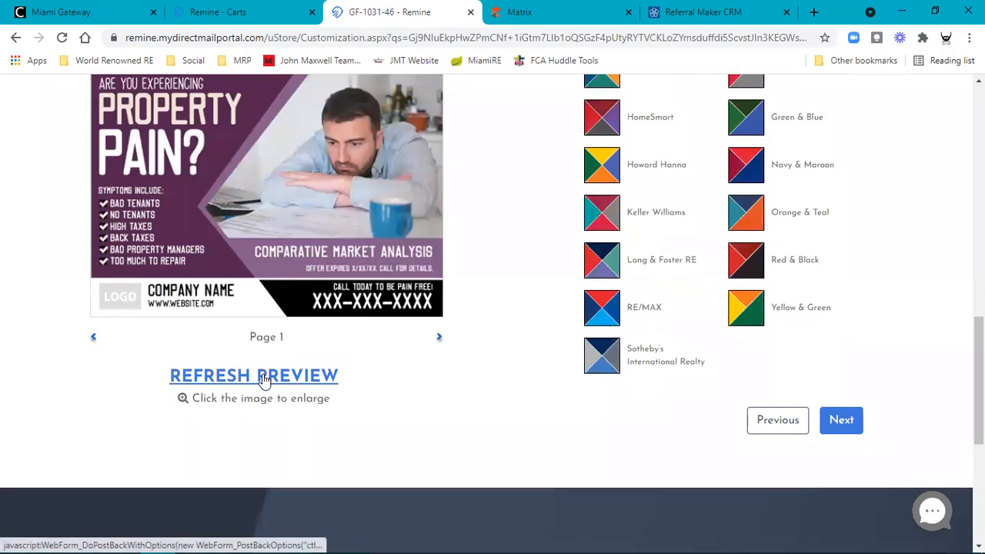
left_click(262, 380)
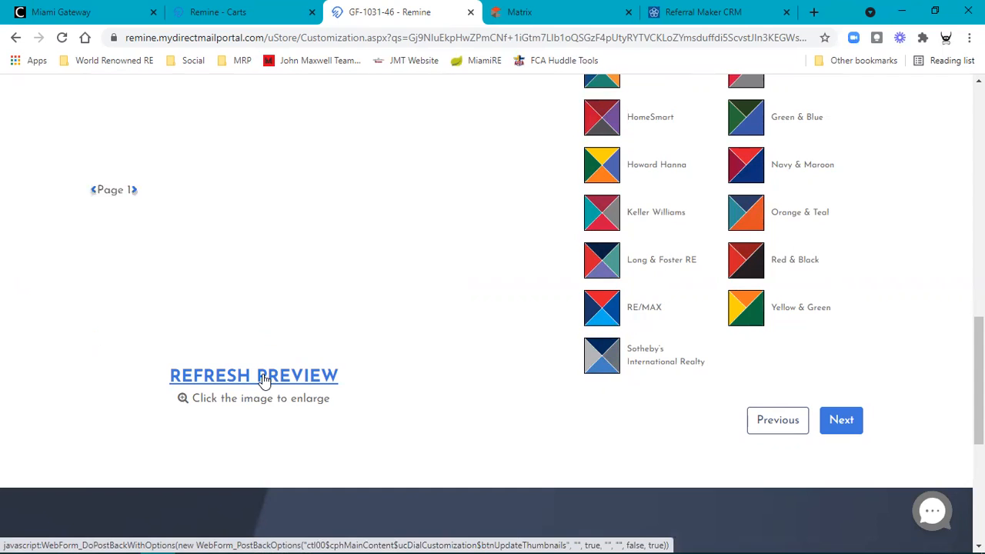
scroll(727, 286, "up", 4)
scroll(727, 286, "up", 3)
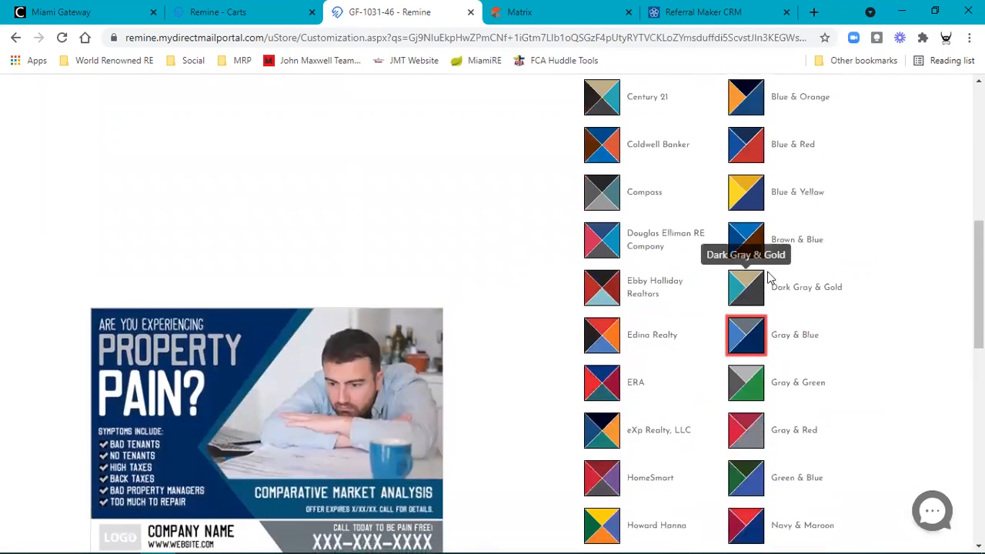
left_click(748, 200)
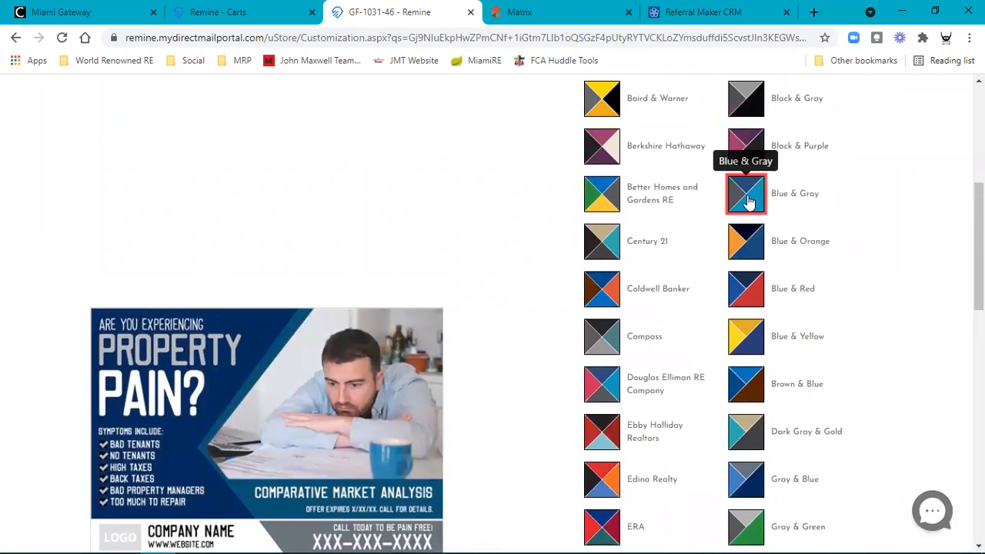
scroll(503, 344, "down", 5)
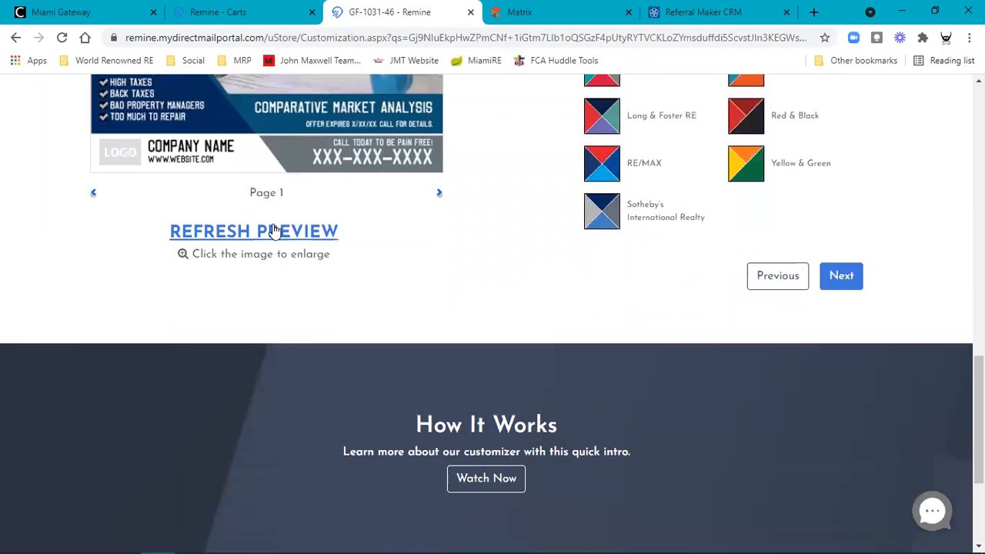
left_click(272, 240)
scroll(521, 286, "up", 3)
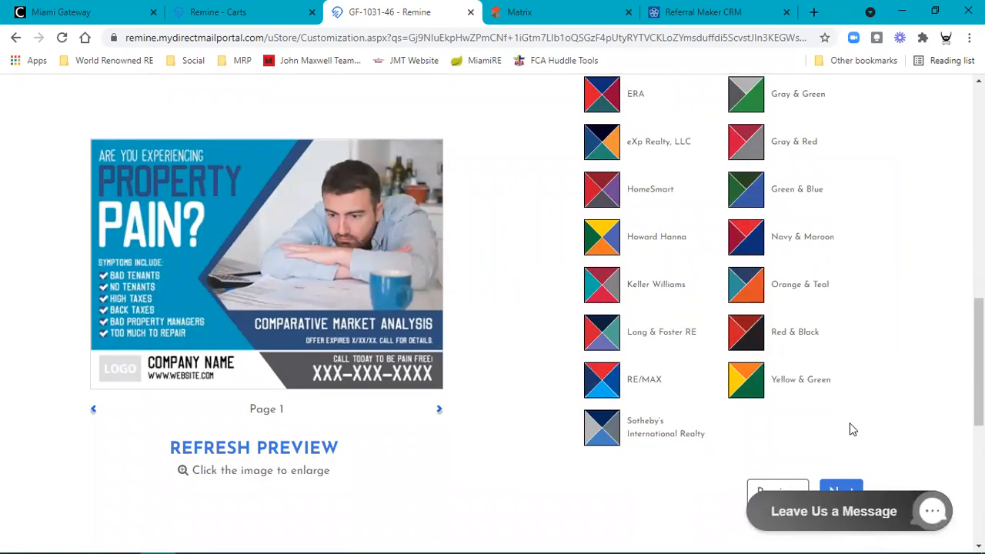
Move to the front personalization and review the company name, website, offer and phone fields.
left_click(844, 498)
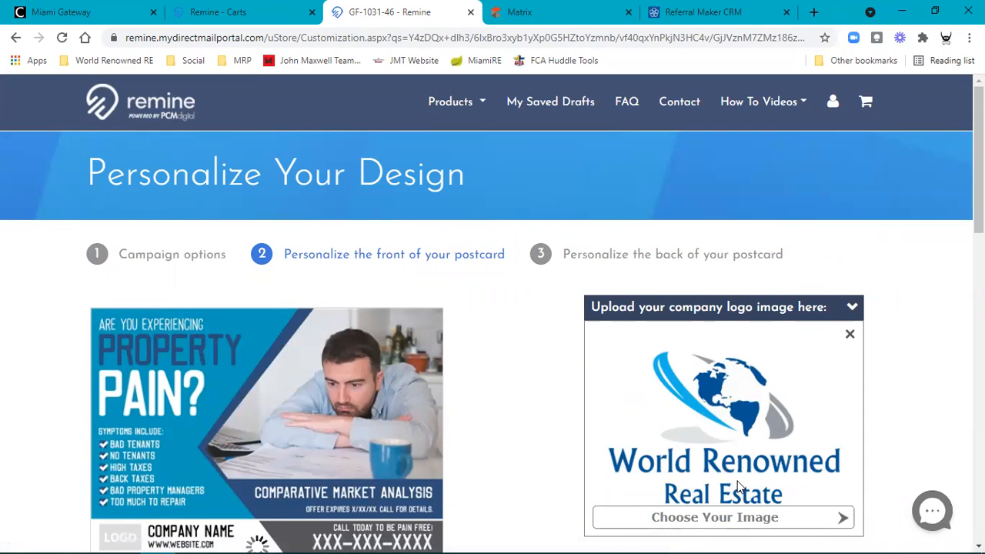
scroll(731, 469, "down", 2)
scroll(716, 400, "up", 2)
scroll(231, 507, "down", 1)
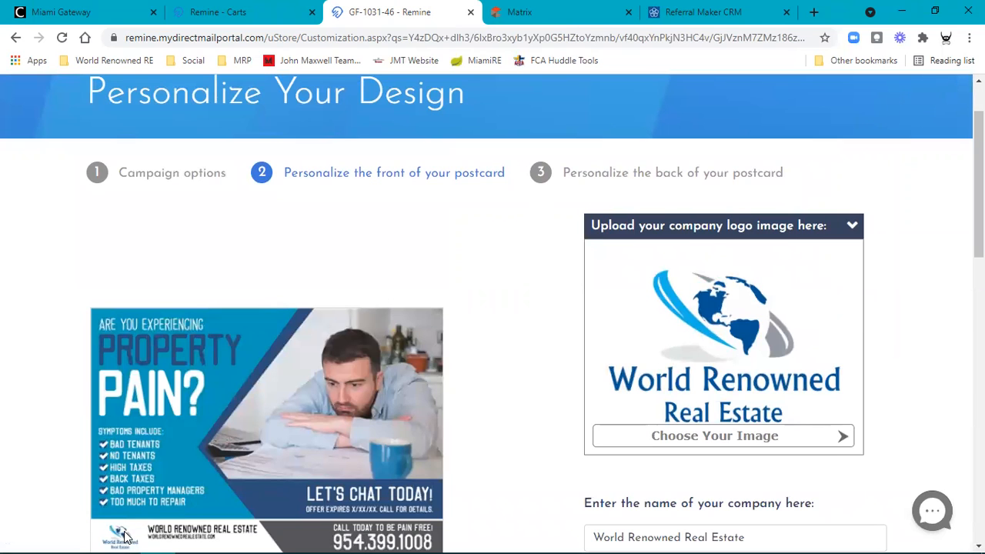
scroll(253, 425, "down", 5)
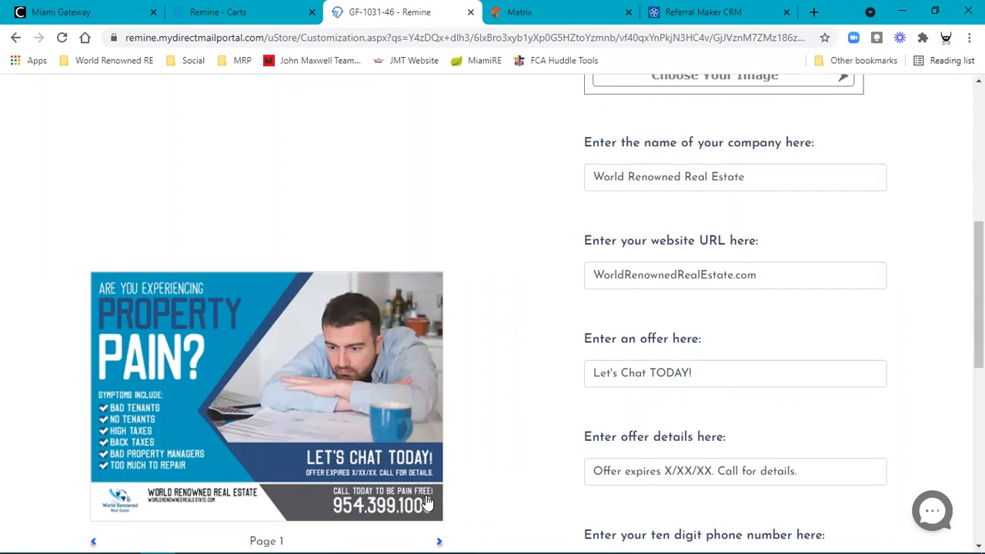
scroll(506, 411, "up", 3)
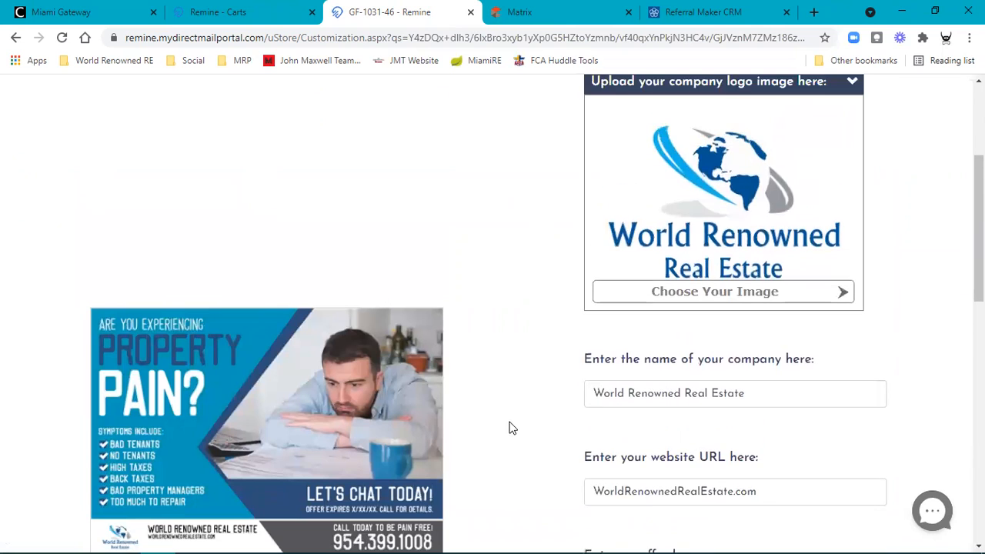
scroll(521, 424, "down", 5)
scroll(523, 406, "down", 2)
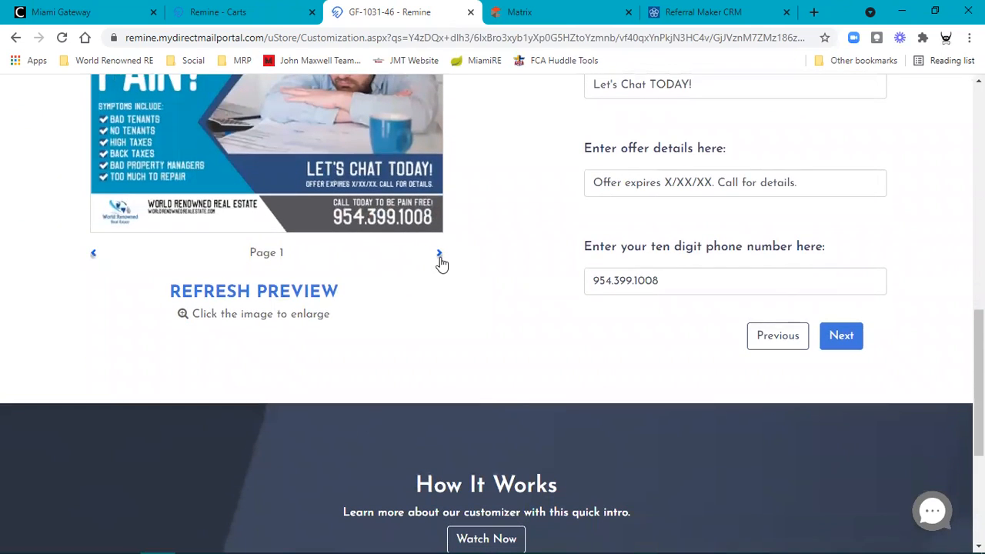
Switch the postcard preview to page 2, the back.
left_click(439, 257)
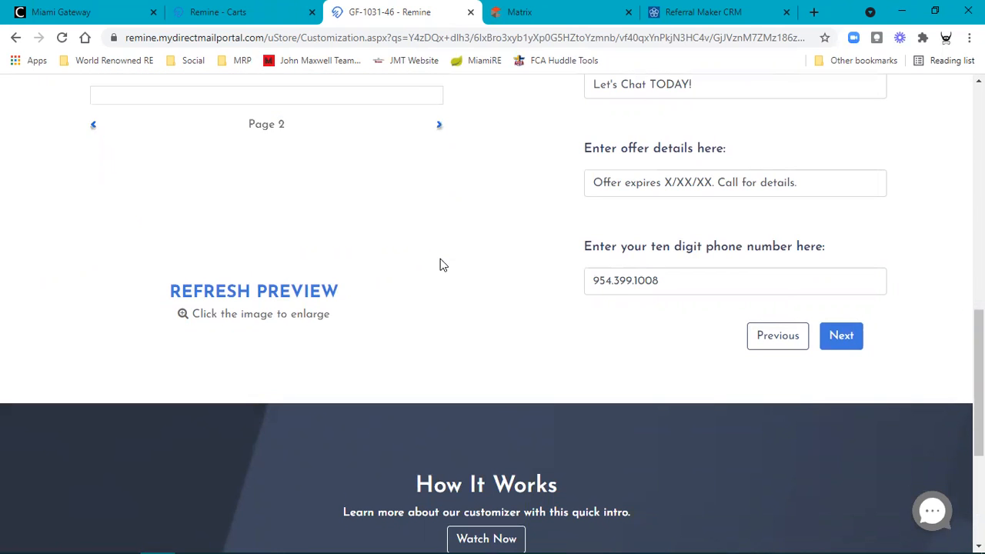
scroll(439, 266, "up", 4)
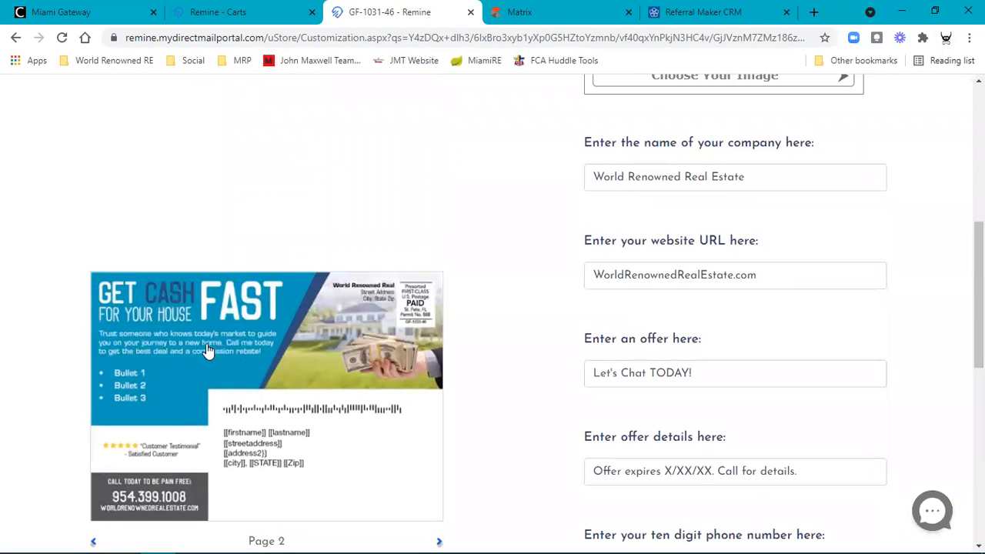
scroll(549, 431, "up", 4)
scroll(564, 432, "down", 5)
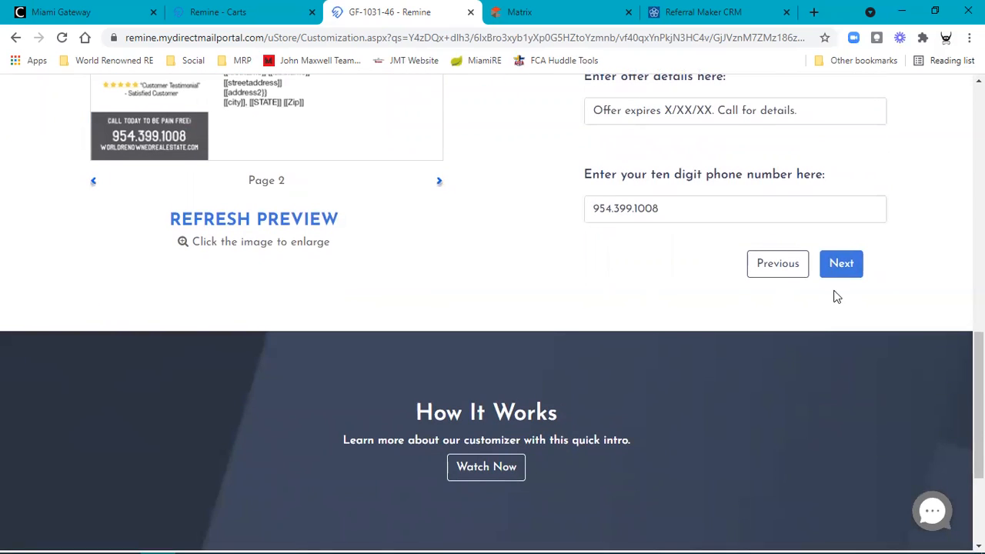
scroll(538, 303, "up", 4)
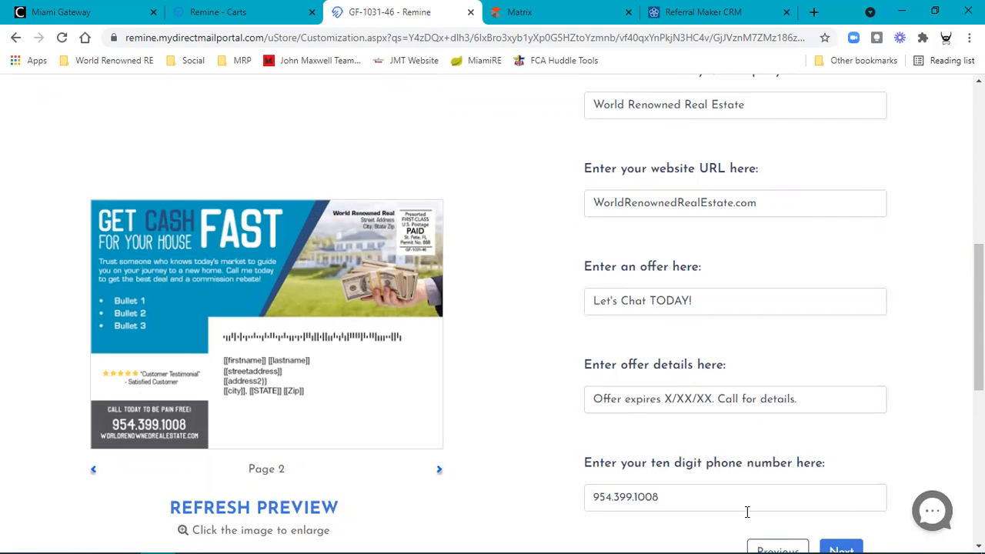
scroll(854, 484, "down", 4)
Review the postcard back's body copy, three benefits, testimonial and sender address.
left_click(842, 265)
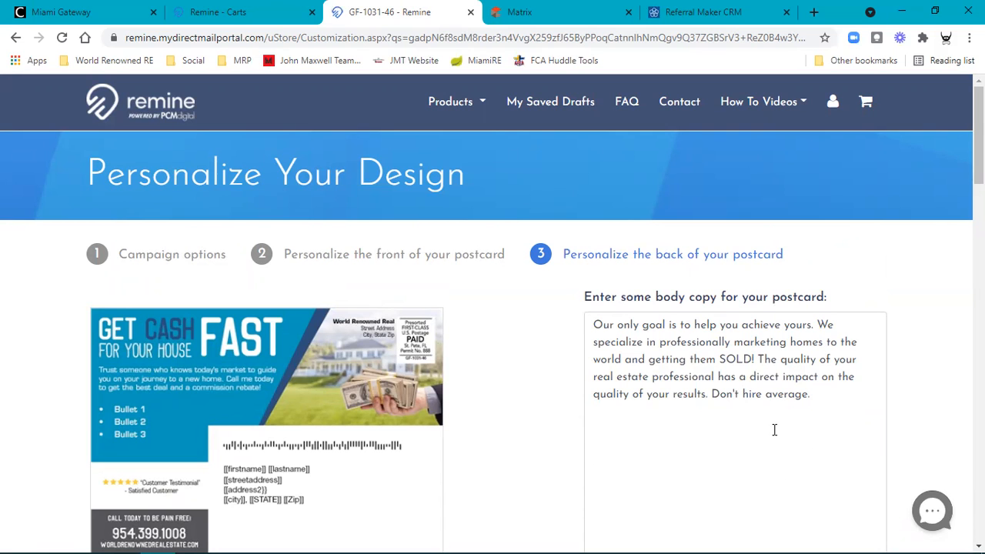
scroll(794, 387, "down", 7)
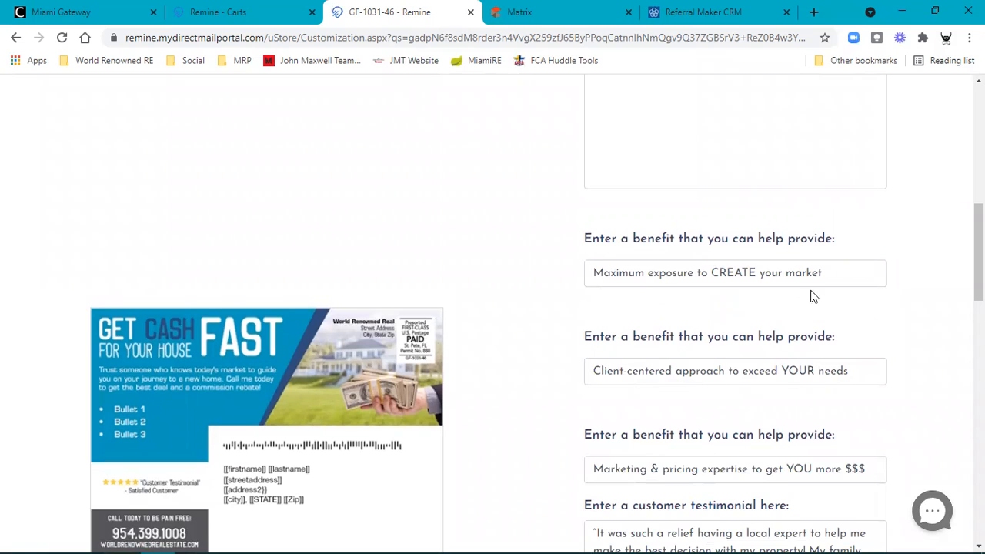
scroll(791, 409, "down", 4)
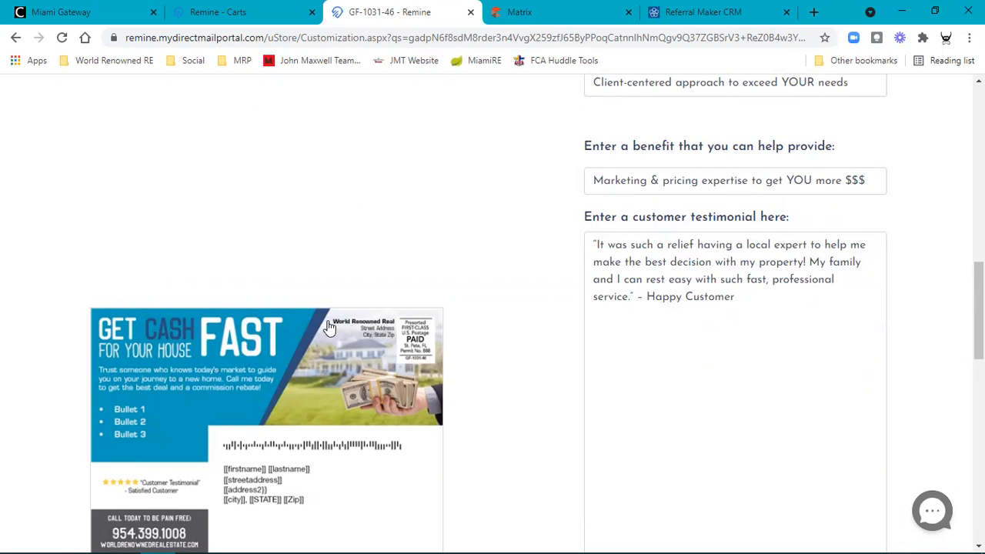
scroll(666, 345, "down", 3)
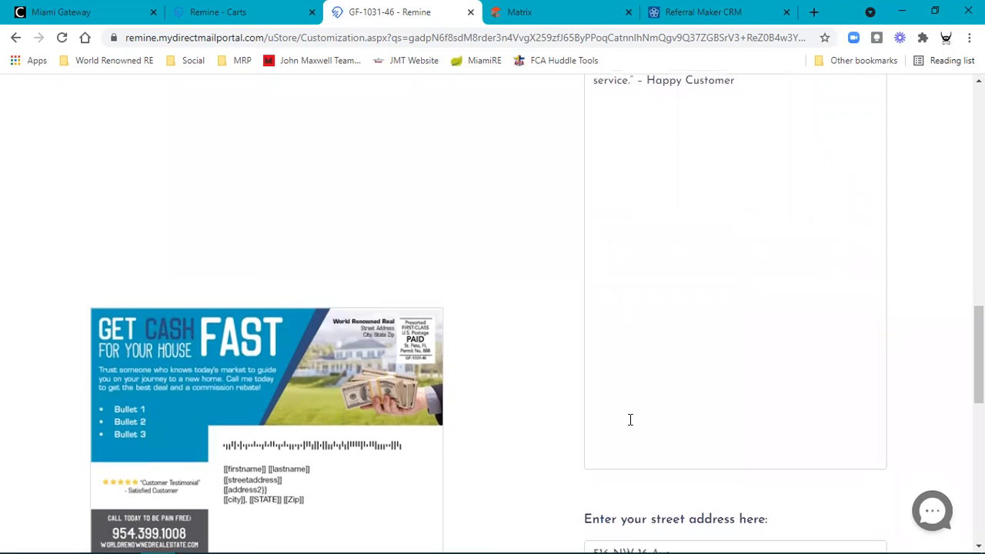
scroll(644, 416, "down", 6)
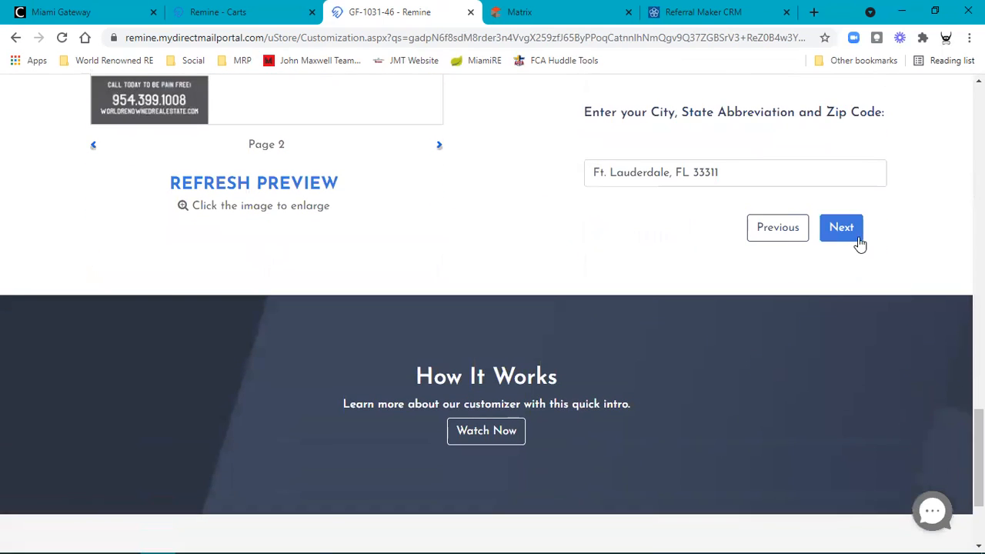
scroll(376, 343, "up", 4)
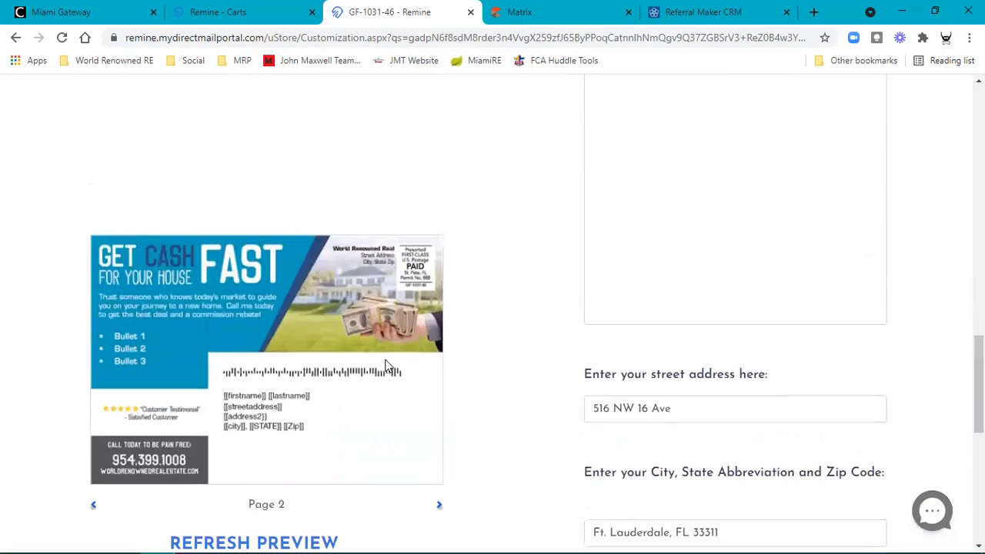
scroll(386, 366, "up", 10)
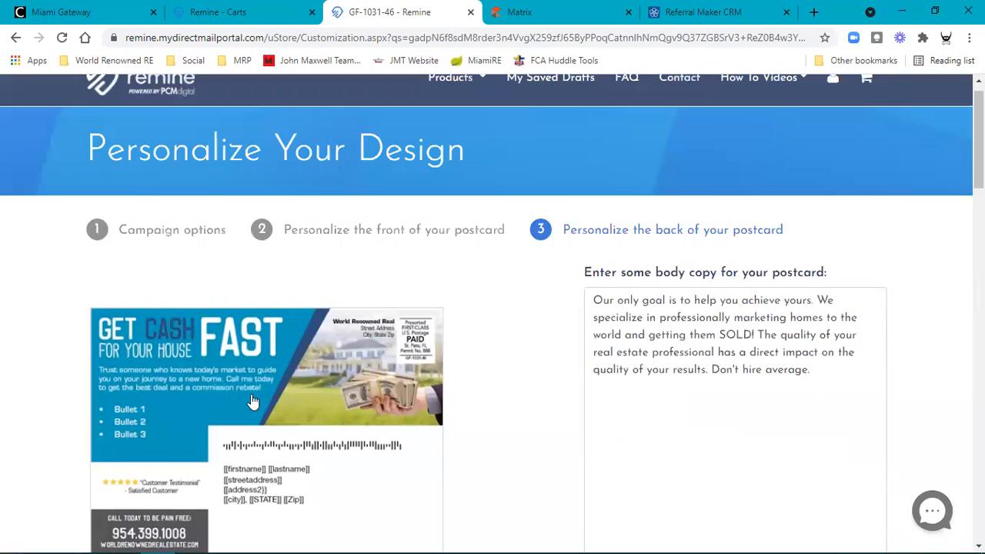
scroll(253, 401, "up", 1)
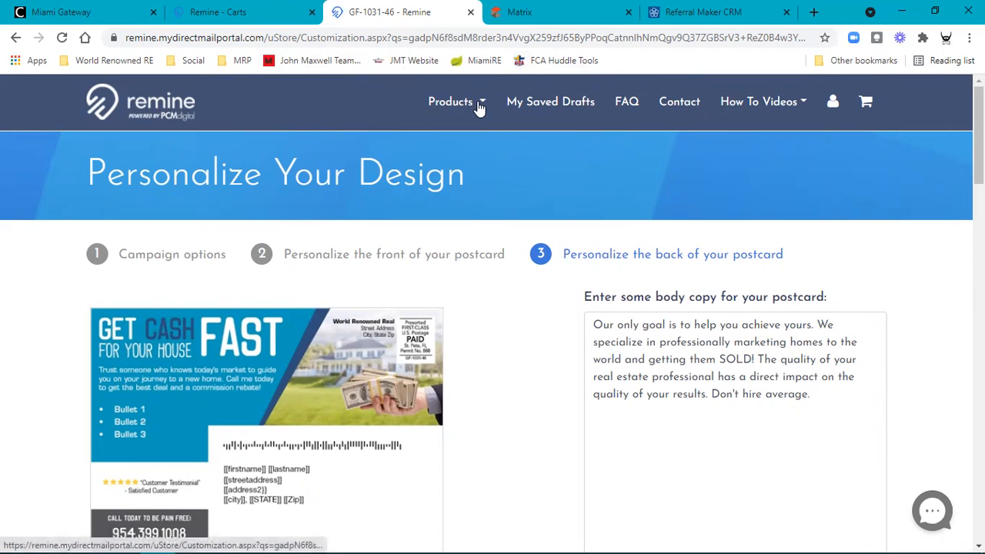
scroll(800, 301, "down", 10)
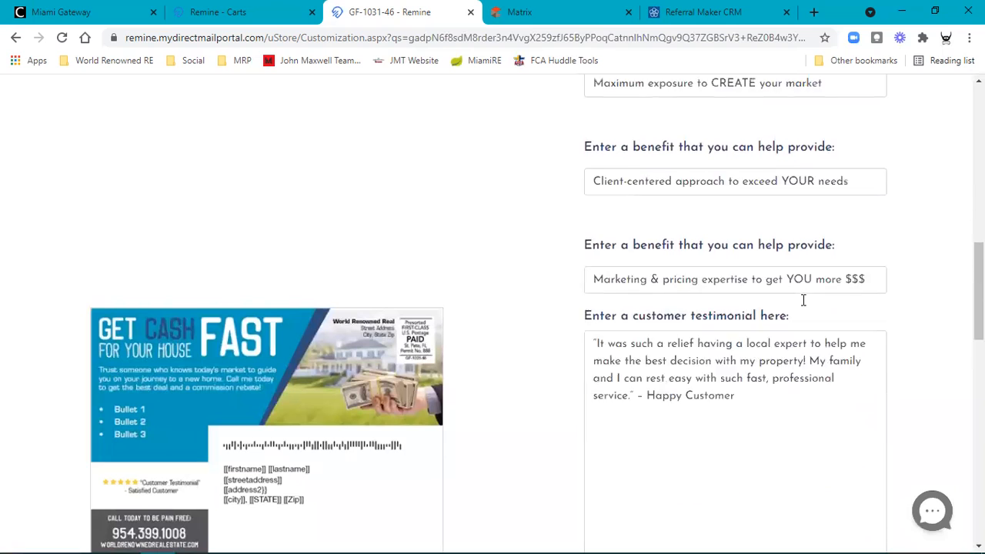
scroll(800, 308, "down", 9)
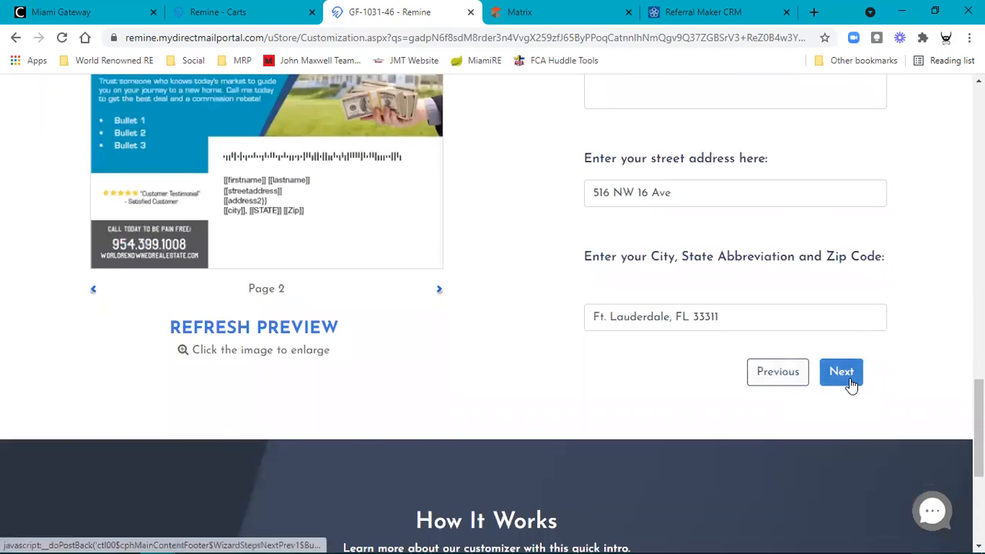
left_click(842, 373)
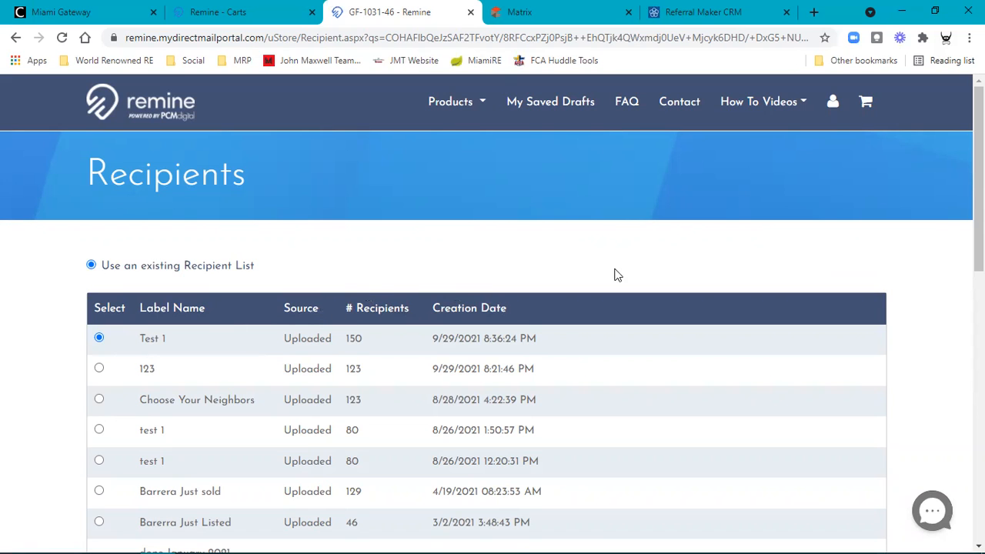
Confirm the 'Test 1' list as the mailing's 150 recipients.
scroll(466, 235, "down", 3)
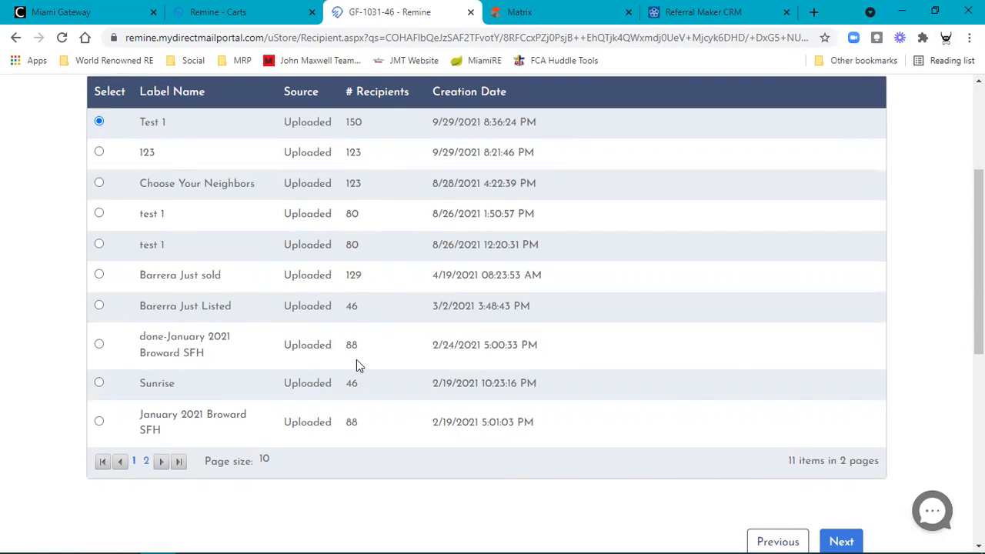
left_click(855, 540)
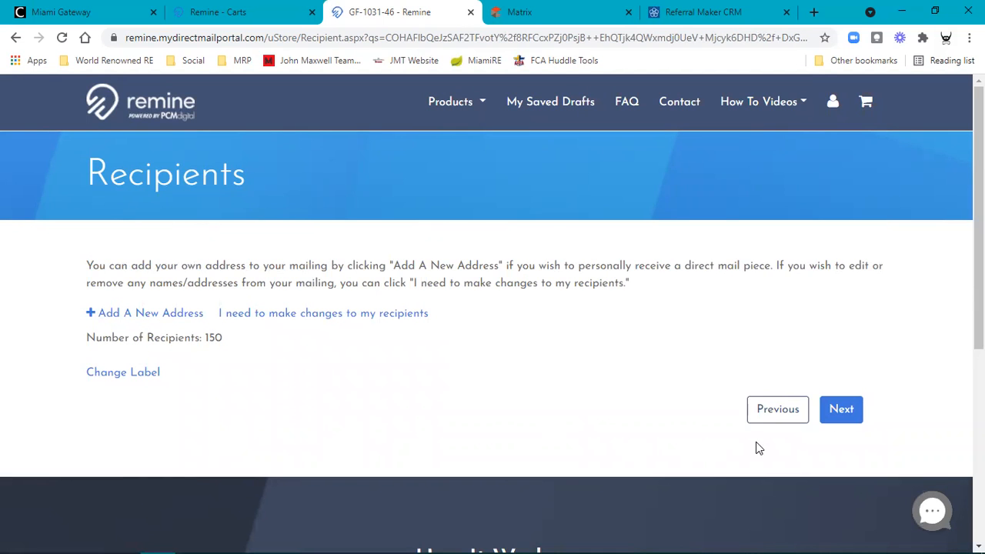
Proceed from Recipients to the Campaign Summary page.
left_click(844, 413)
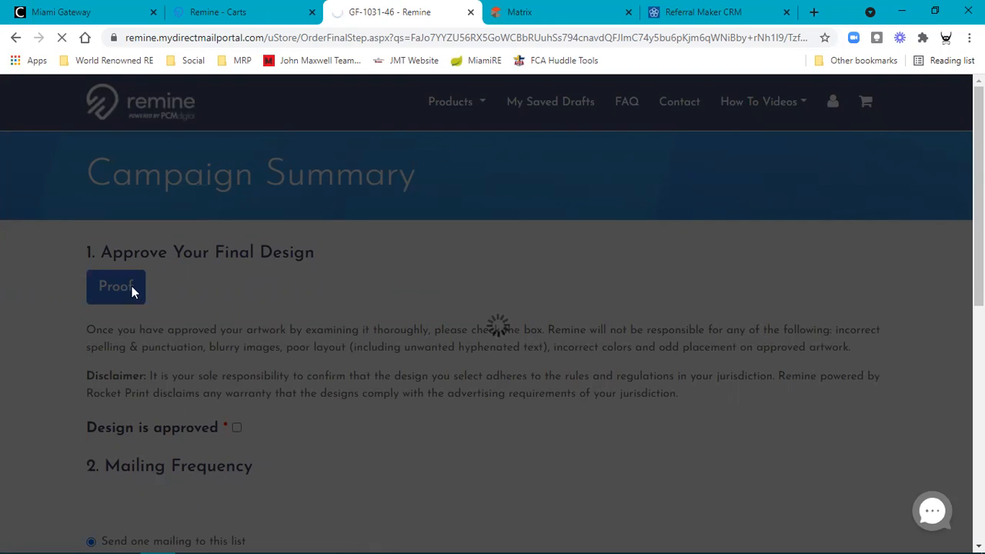
scroll(361, 255, "down", 3)
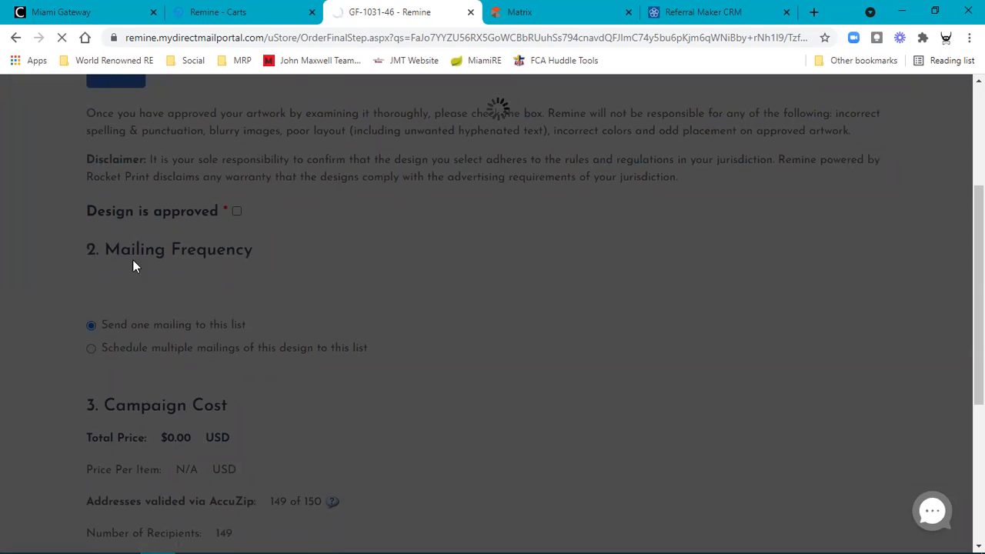
scroll(231, 350, "down", 2)
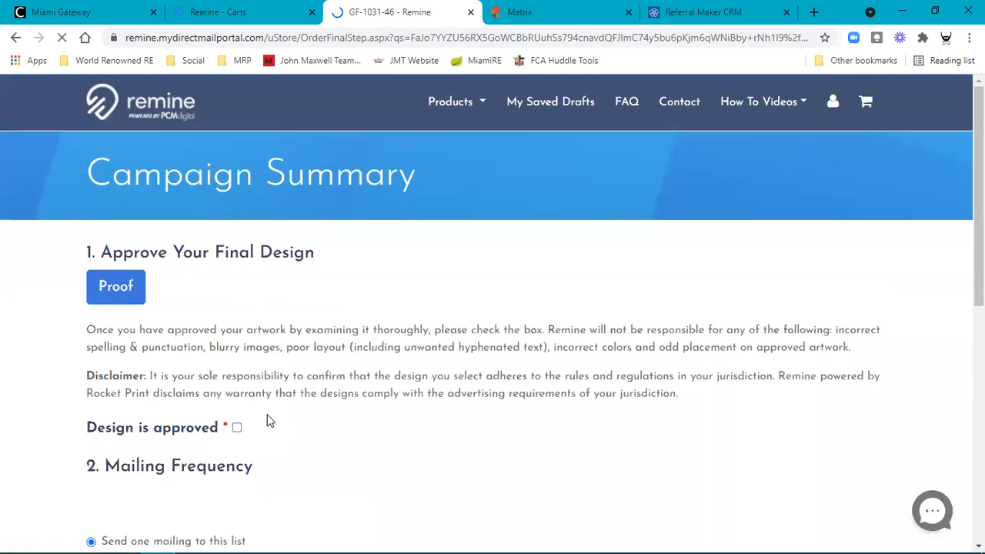
scroll(269, 420, "down", 5)
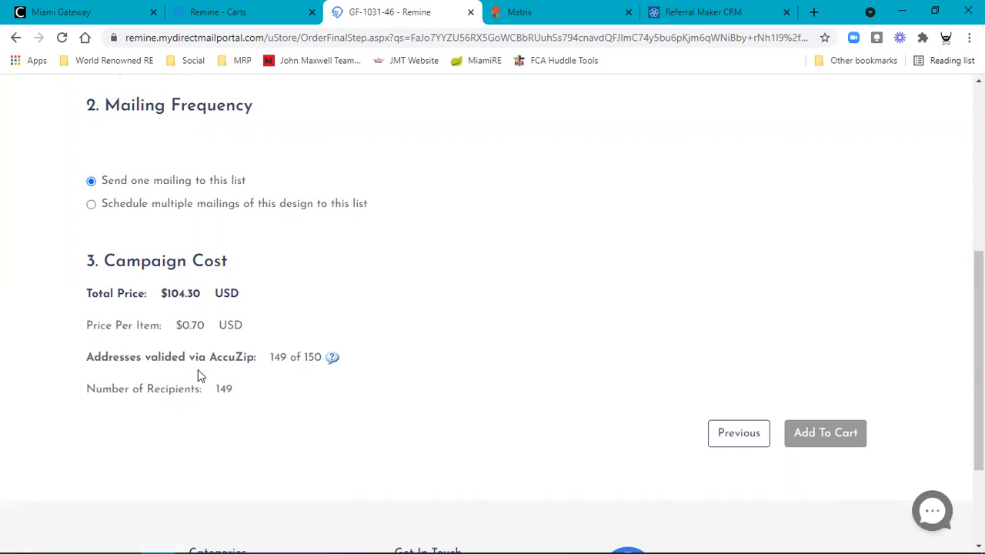
scroll(324, 385, "down", 2)
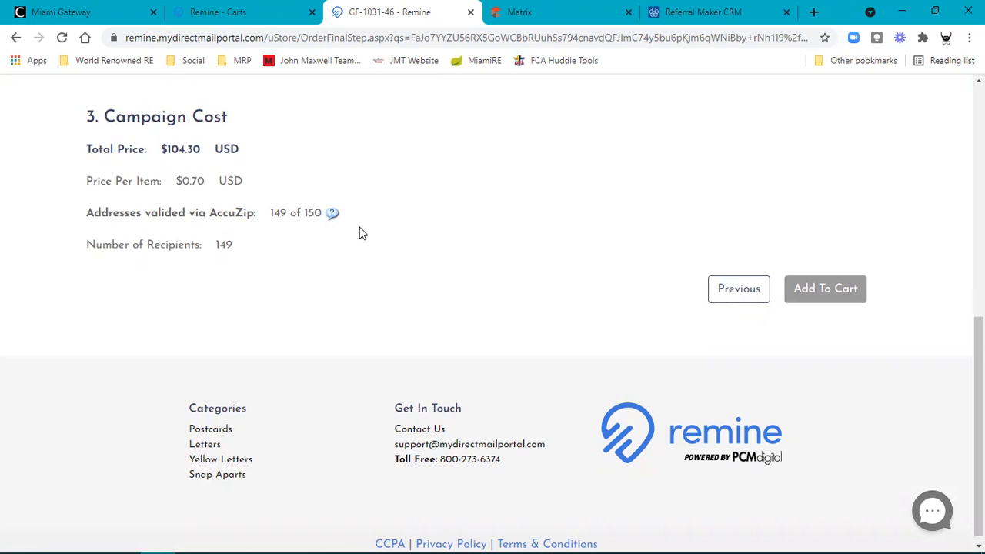
scroll(391, 231, "up", 8)
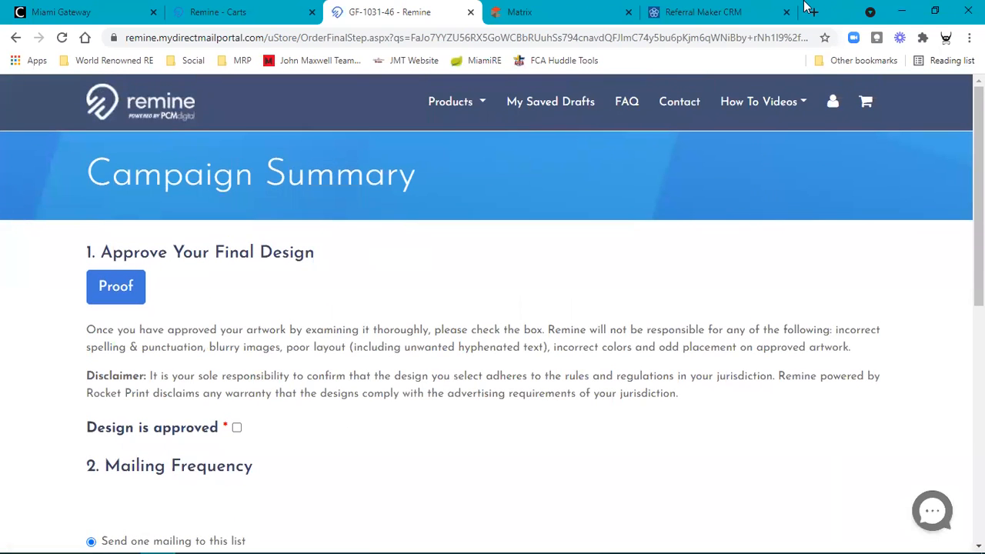